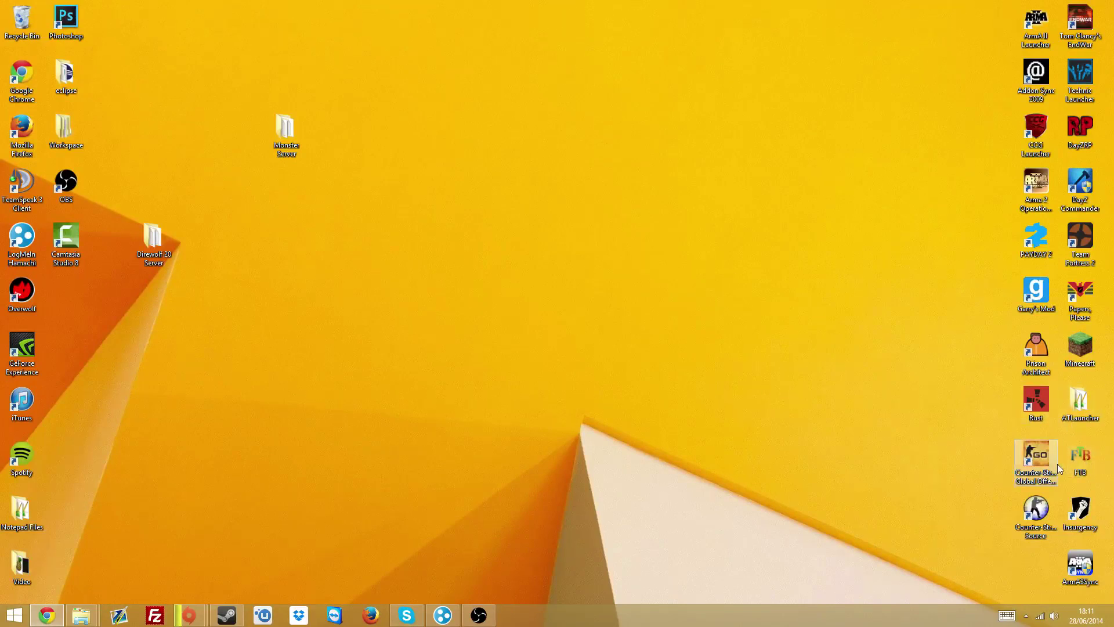
# - Start the FTB launcher on the Monster modpack, minimize its console and centre the window
pyautogui.doubleClick(1081, 458)
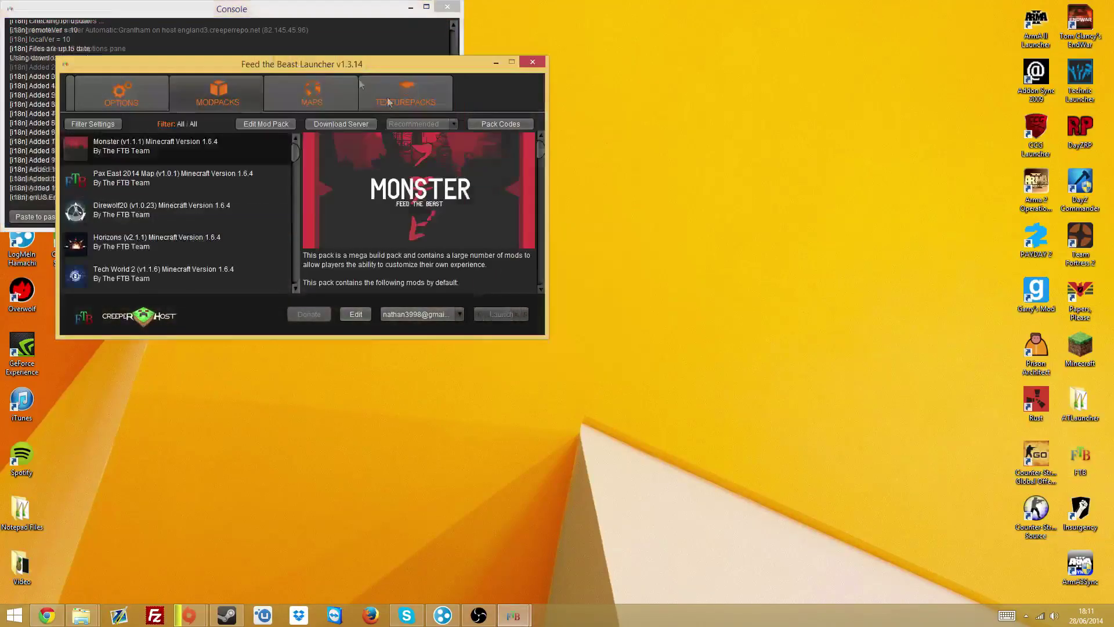
pyautogui.moveTo(374, 67); pyautogui.dragTo(570, 87)
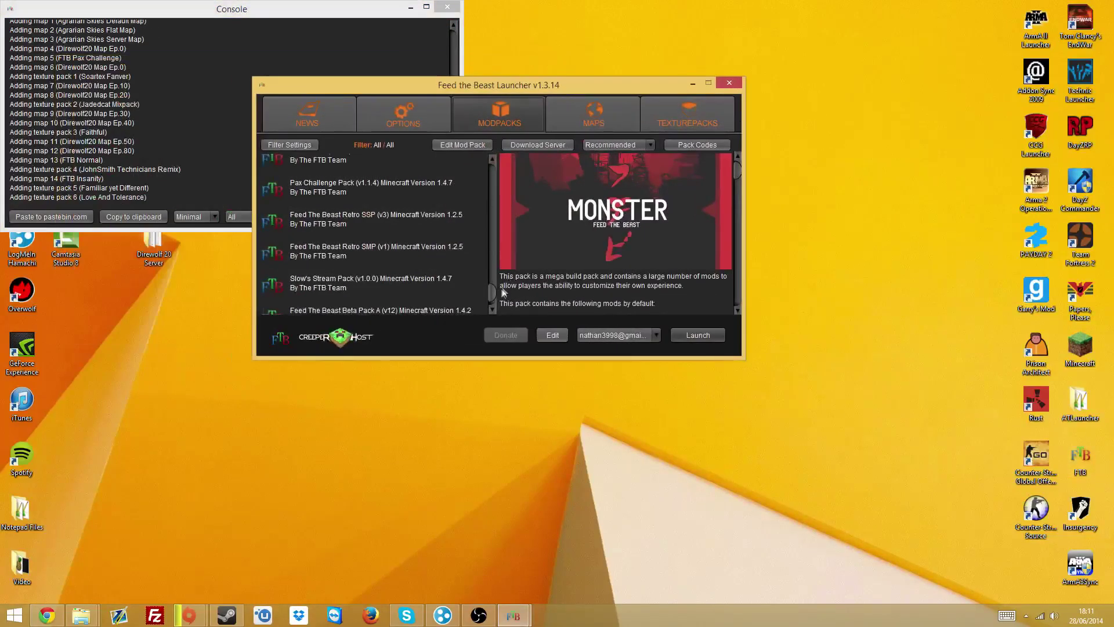
pyautogui.scroll(10, 374, 233)
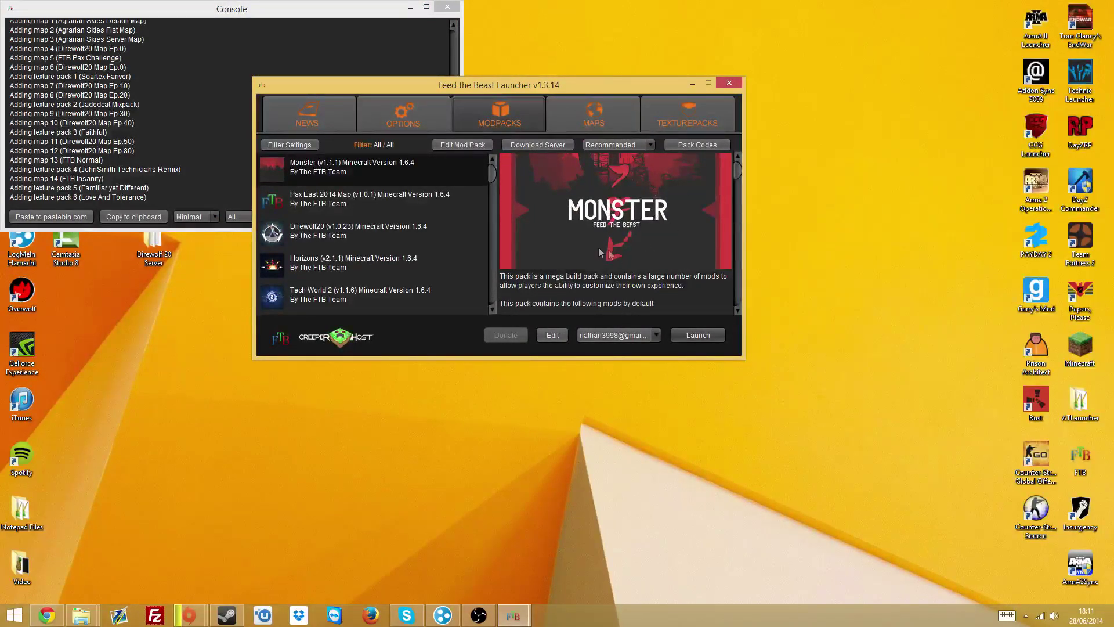
pyautogui.moveTo(736, 167)
pyautogui.mouseDown()
pyautogui.moveTo(745, 301)
pyautogui.moveTo(723, 158)
pyautogui.mouseUp()
pyautogui.click(410, 7)
pyautogui.moveTo(522, 85); pyautogui.dragTo(635, 110)
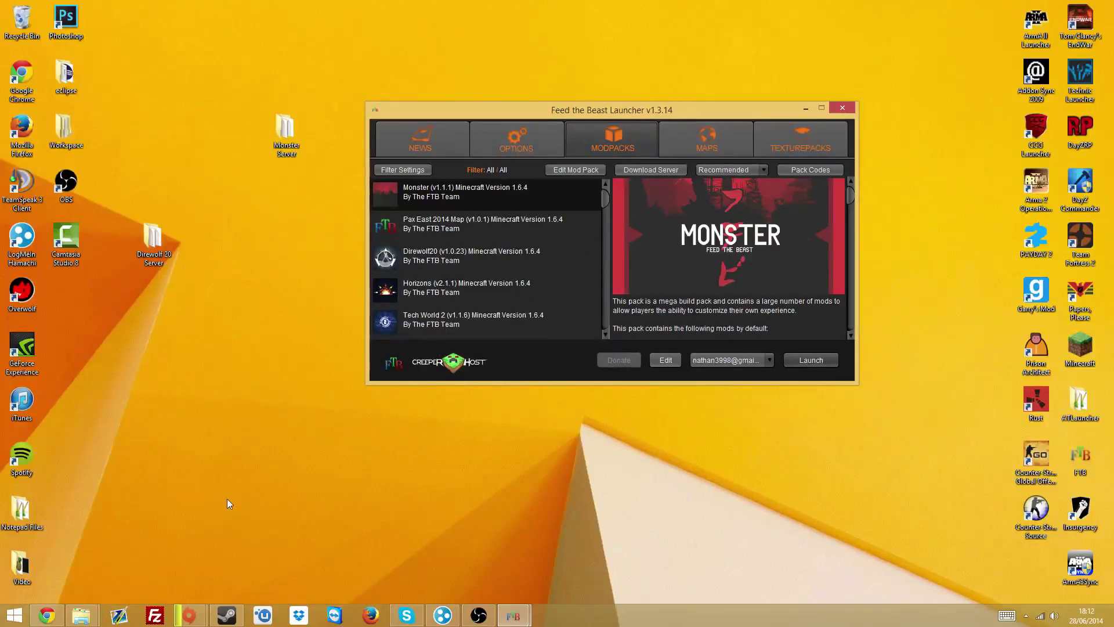
# - Bring Chrome forward on the Feed the Beast server download page
pyautogui.moveTo(47, 621)
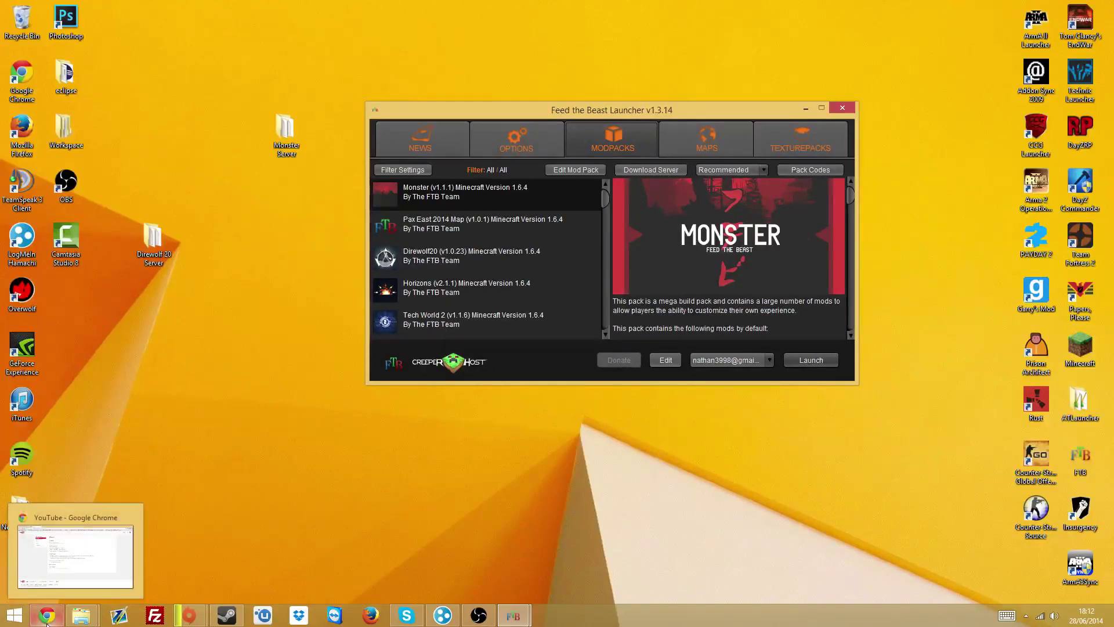
pyautogui.click(75, 557)
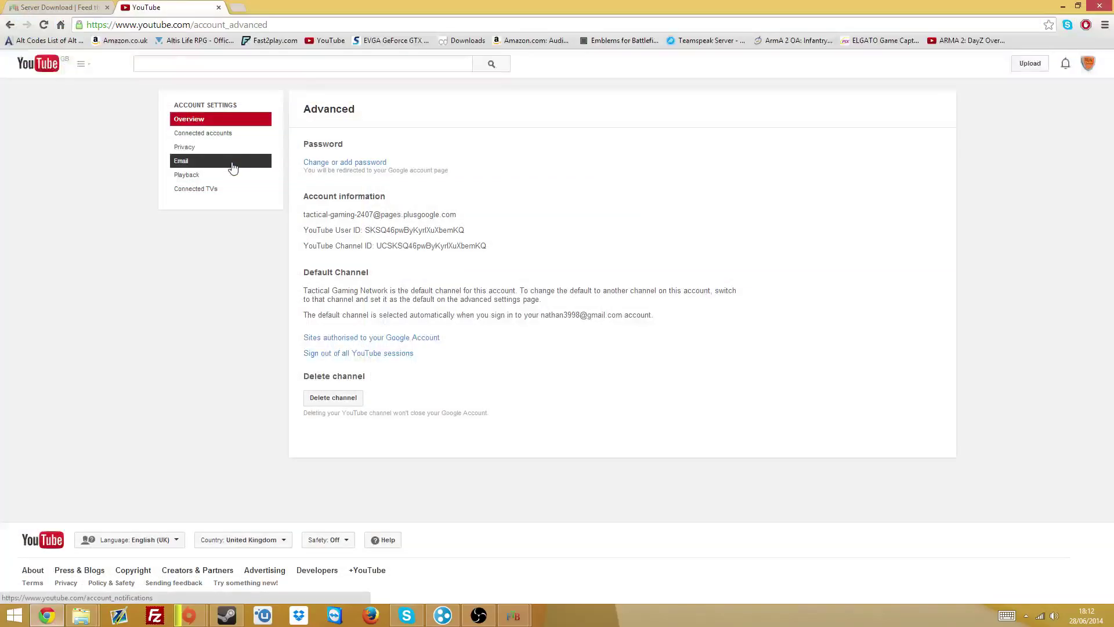
pyautogui.click(82, 5)
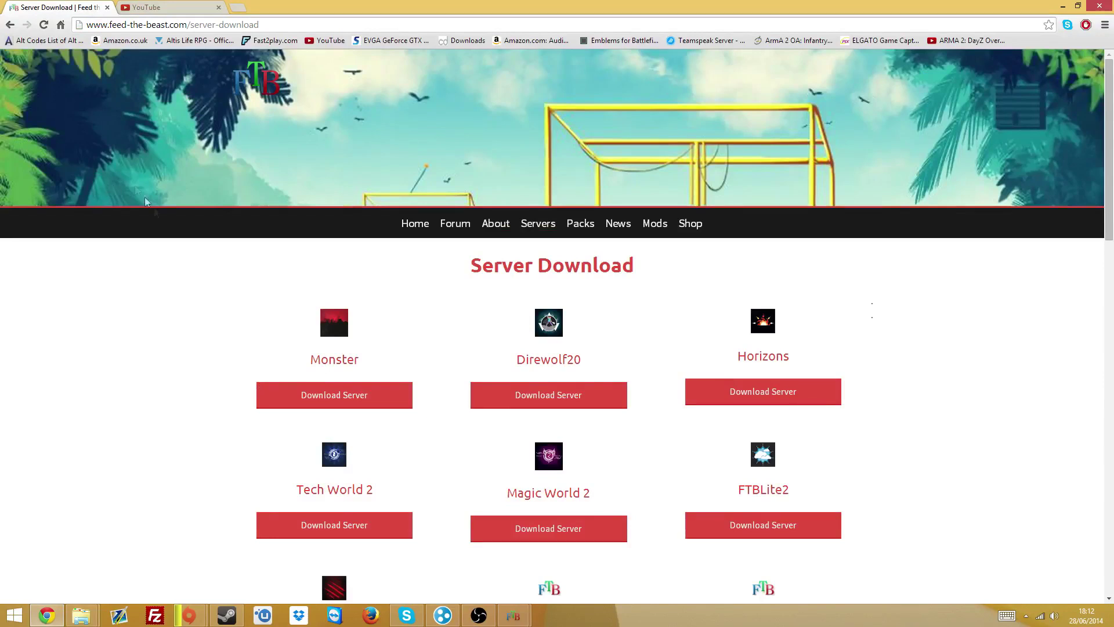
pyautogui.click(513, 615)
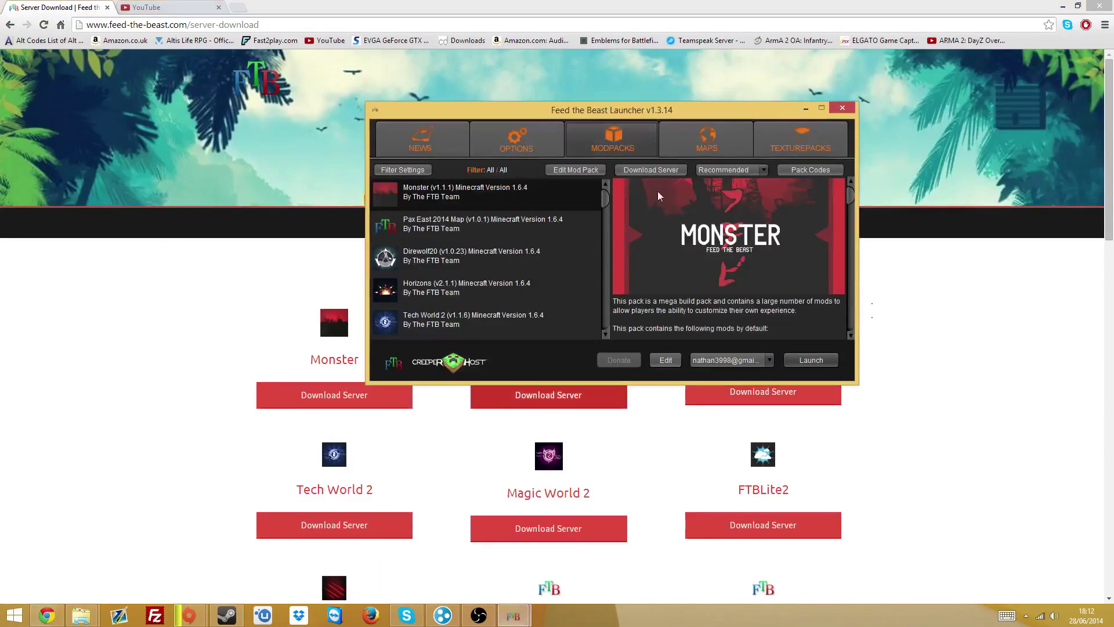
pyautogui.click(220, 328)
pyautogui.click(275, 25)
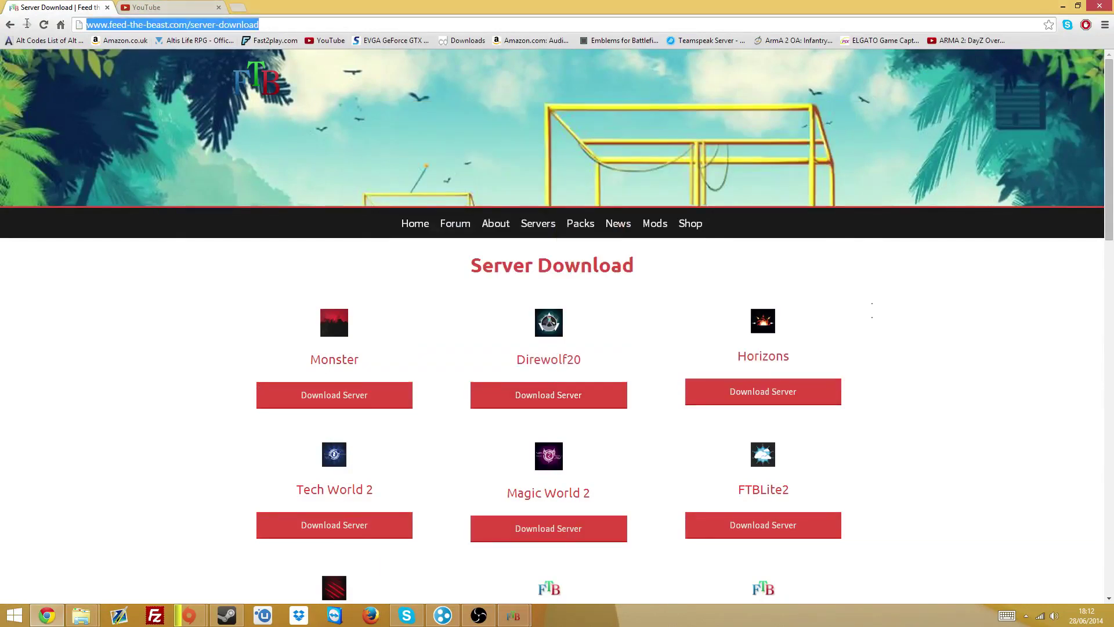
pyautogui.click(249, 346)
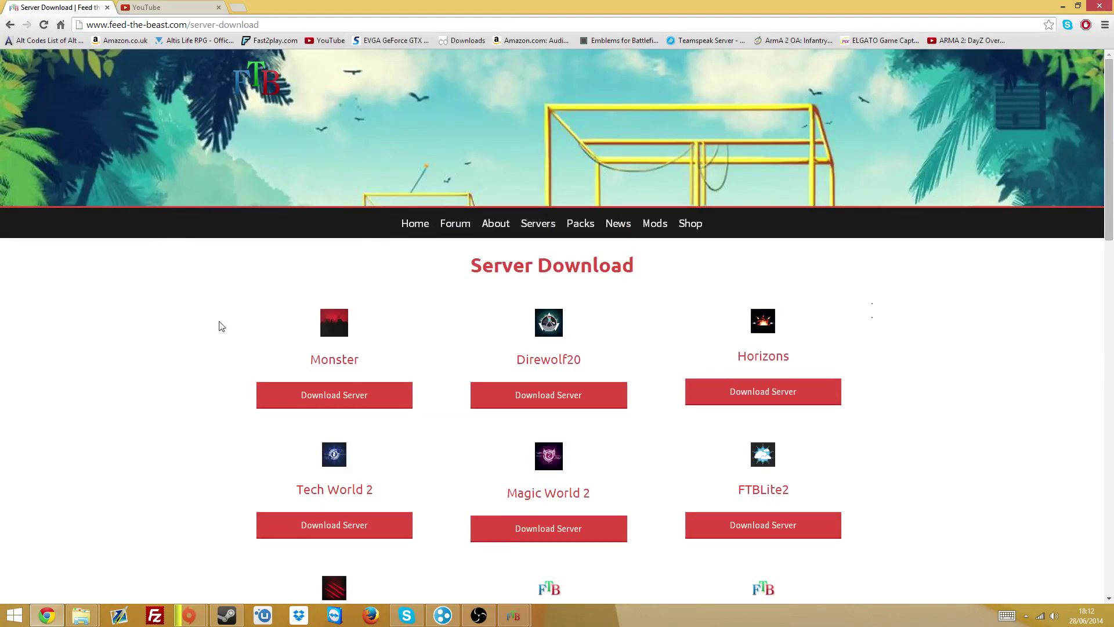
# - Scroll through the download page, then close Chrome and minimize the FTB launcher
pyautogui.scroll(-13, 222, 326)
pyautogui.scroll(8, 224, 326)
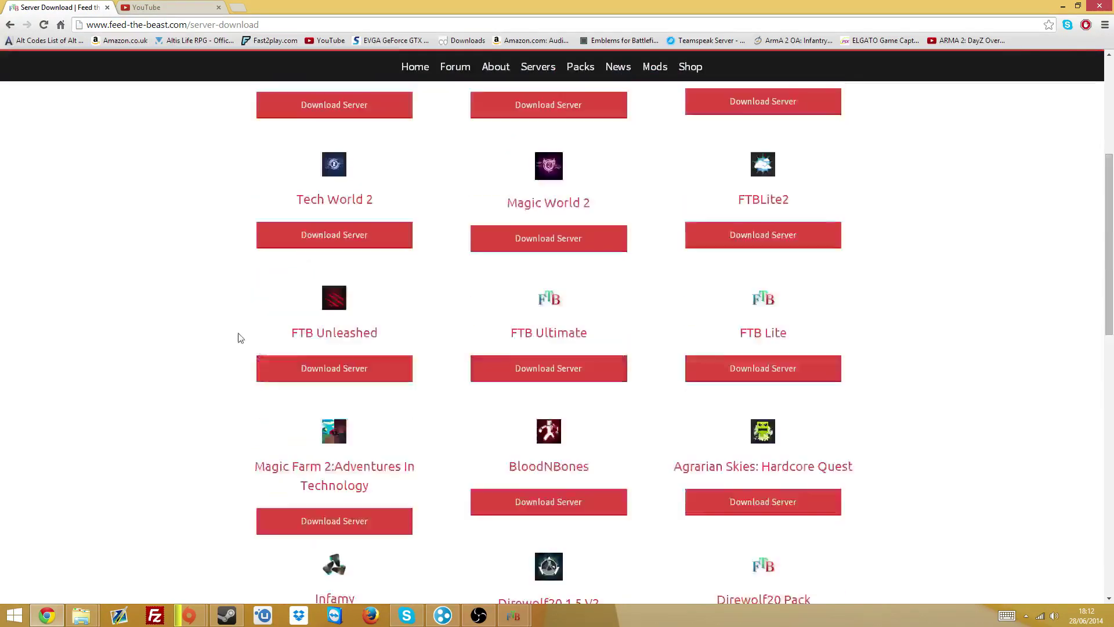
pyautogui.scroll(5, 240, 337)
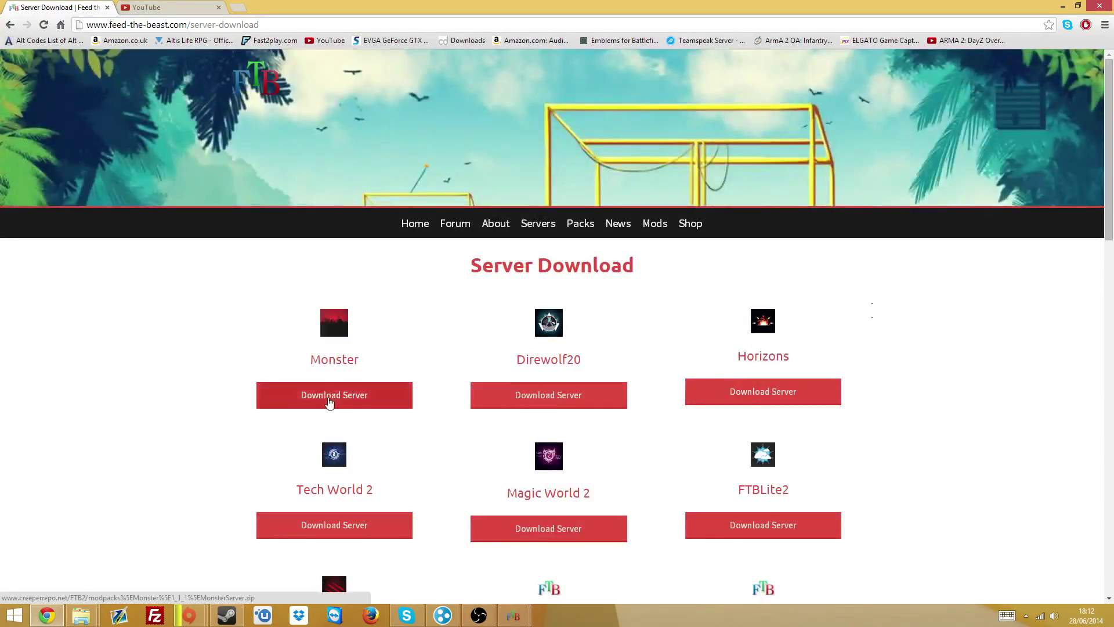
pyautogui.click(1106, 5)
pyautogui.click(802, 105)
pyautogui.rightClick(507, 128)
# - Open the Monster Server folder on the desktop, then minimize it
pyautogui.moveTo(396, 231)
pyautogui.click(290, 232)
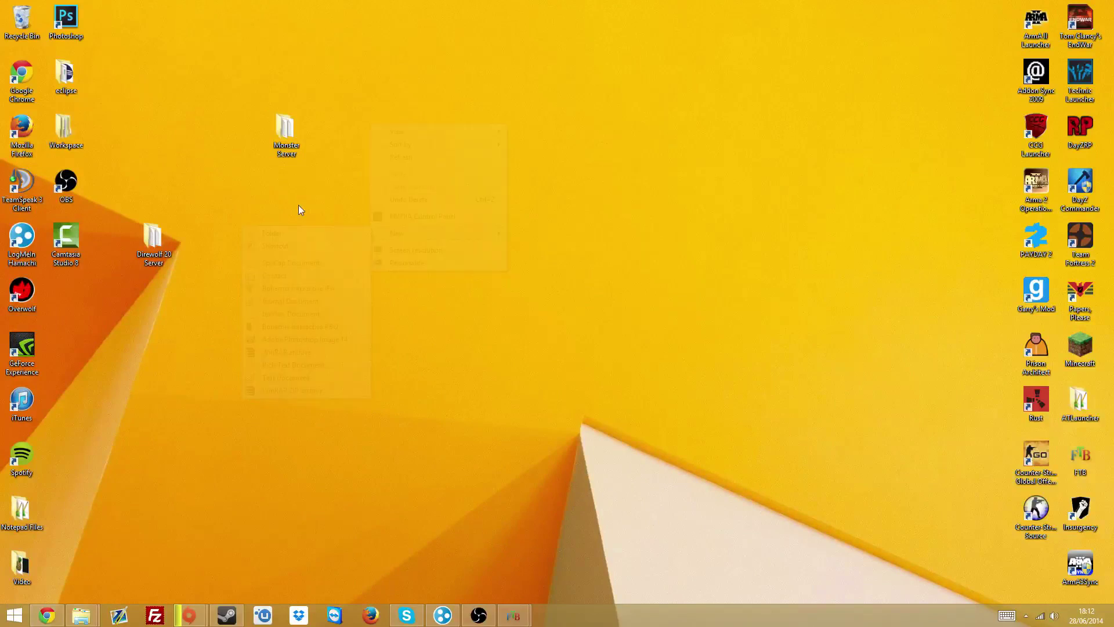
pyautogui.doubleClick(284, 133)
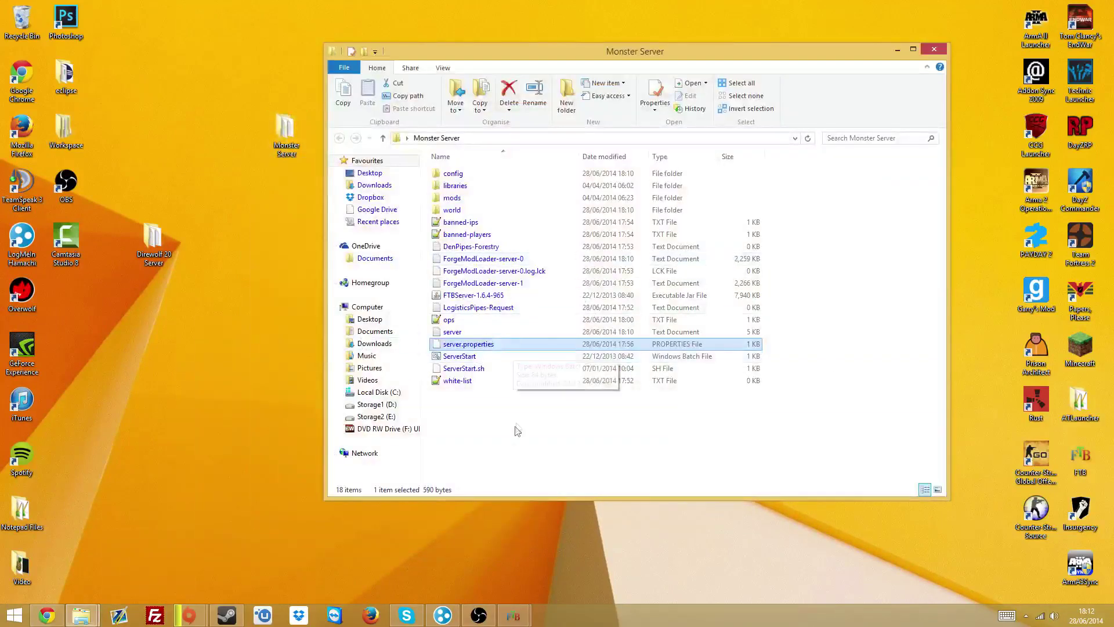
pyautogui.click(896, 50)
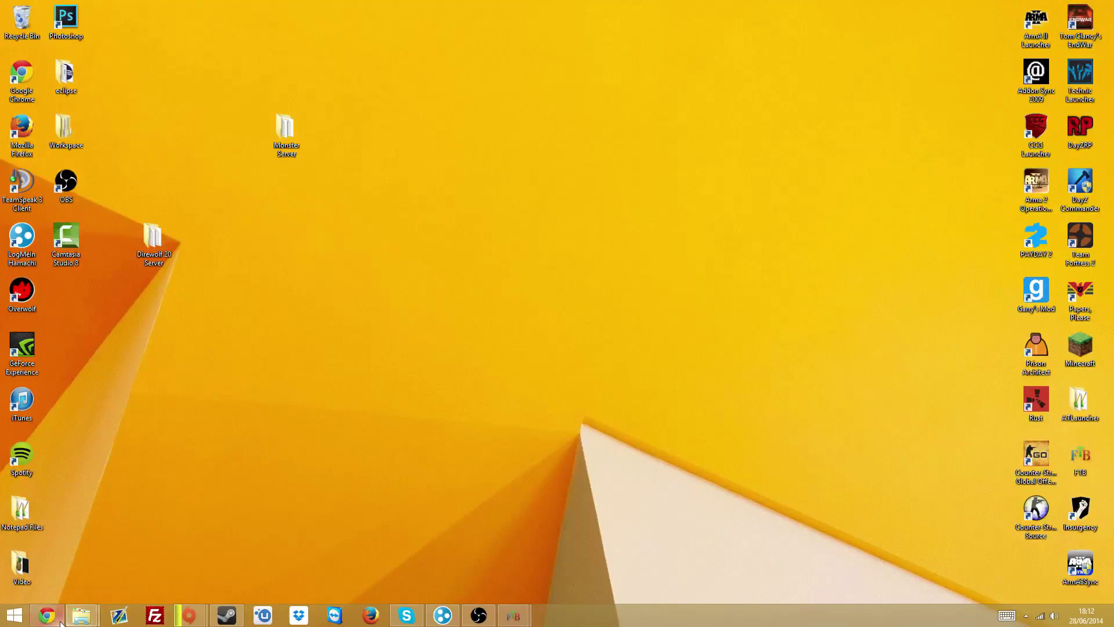
# - Search Downloads for 'monster' and open modpacks^Monster^1_1_1^MonsterServer.zip in WinRAR
pyautogui.rightClick(83, 620)
pyautogui.click(53, 416)
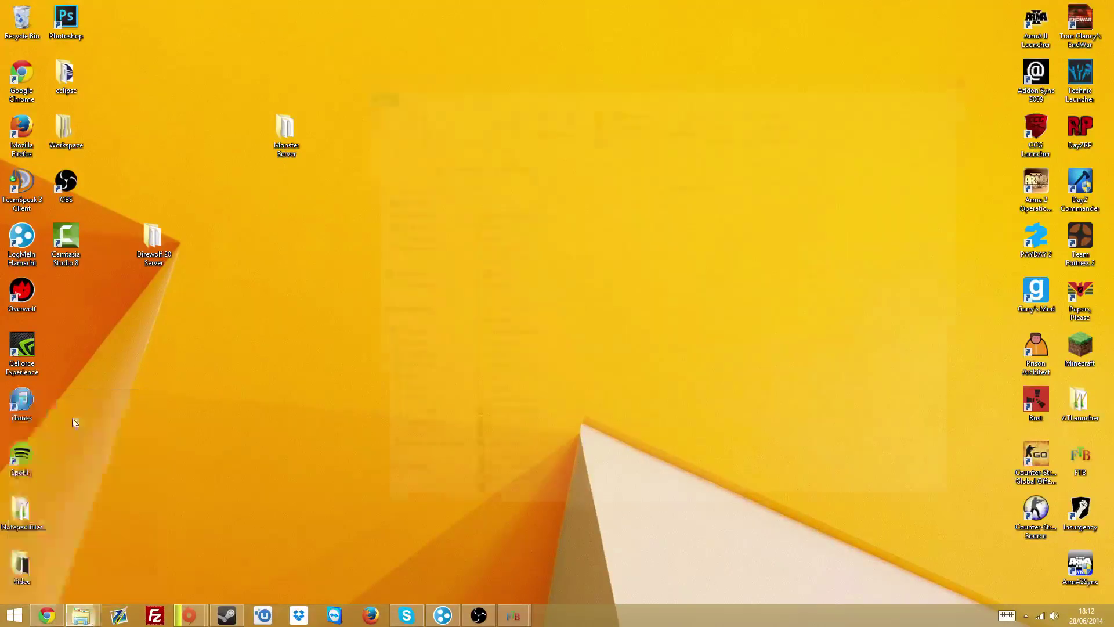
pyautogui.click(882, 169)
pyautogui.write('monster')
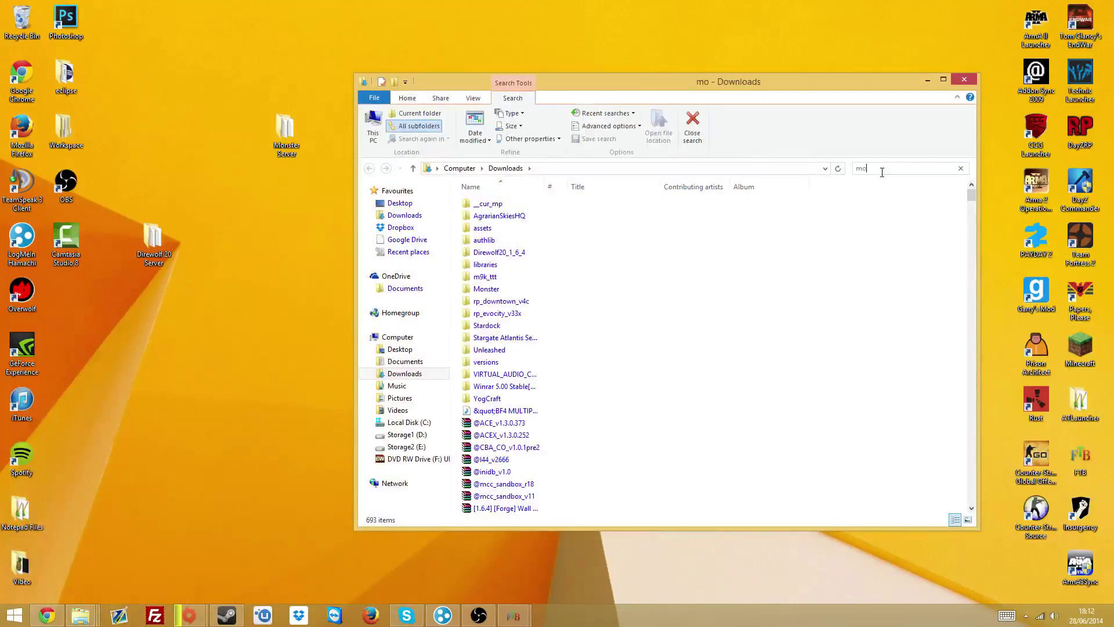
pyautogui.doubleClick(668, 225)
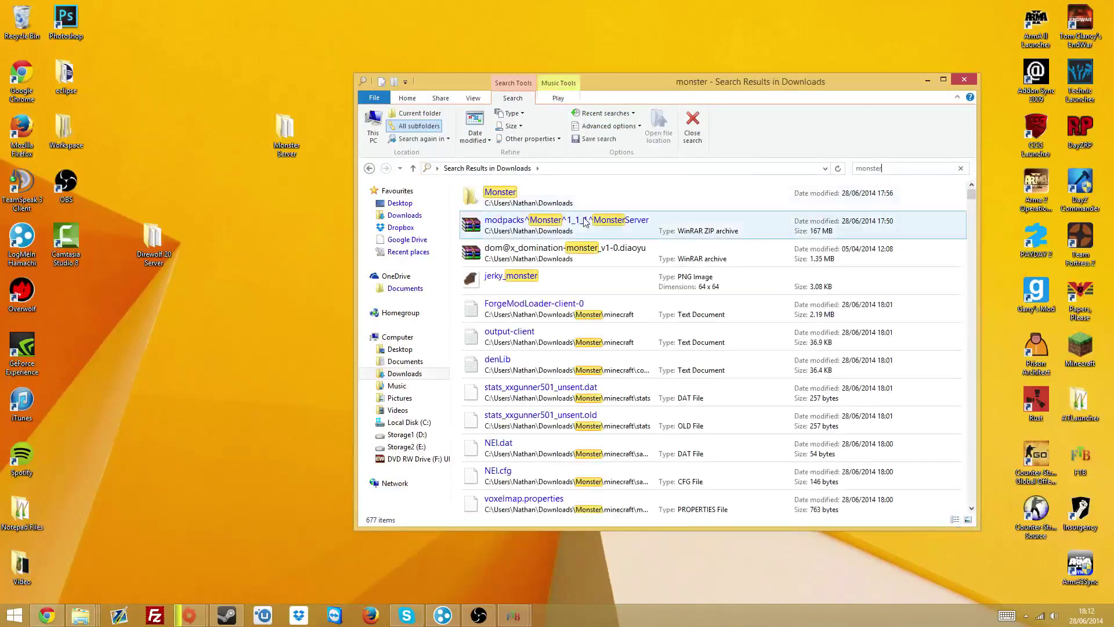
pyautogui.click(969, 80)
# - Delete all the old files in the Monster Server folder
pyautogui.click(970, 82)
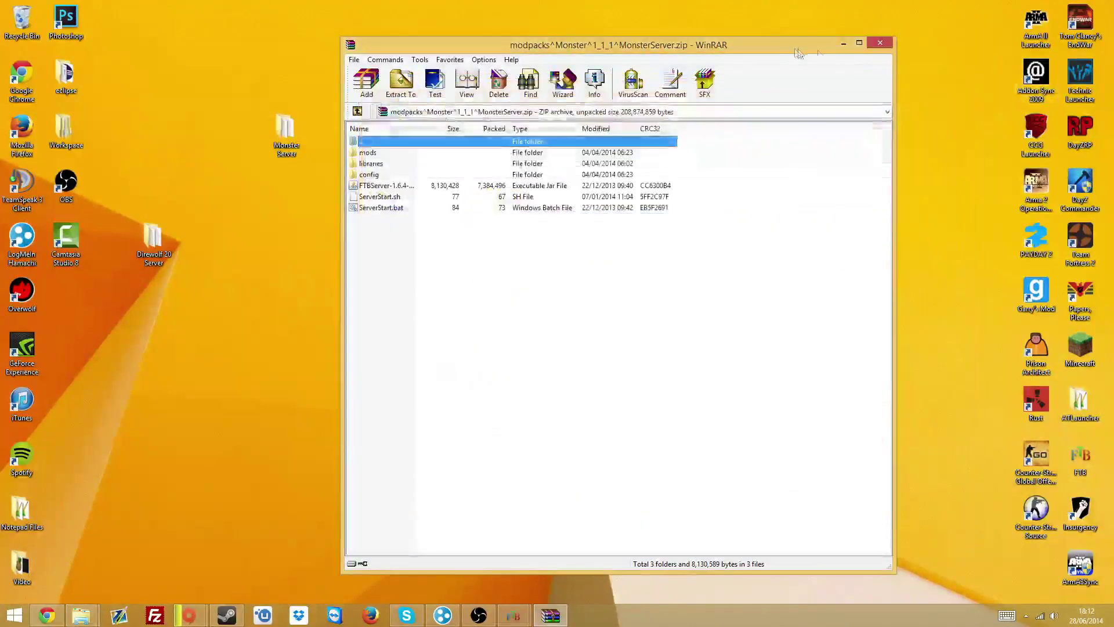
pyautogui.moveTo(580, 45); pyautogui.dragTo(622, 41)
pyautogui.doubleClick(287, 139)
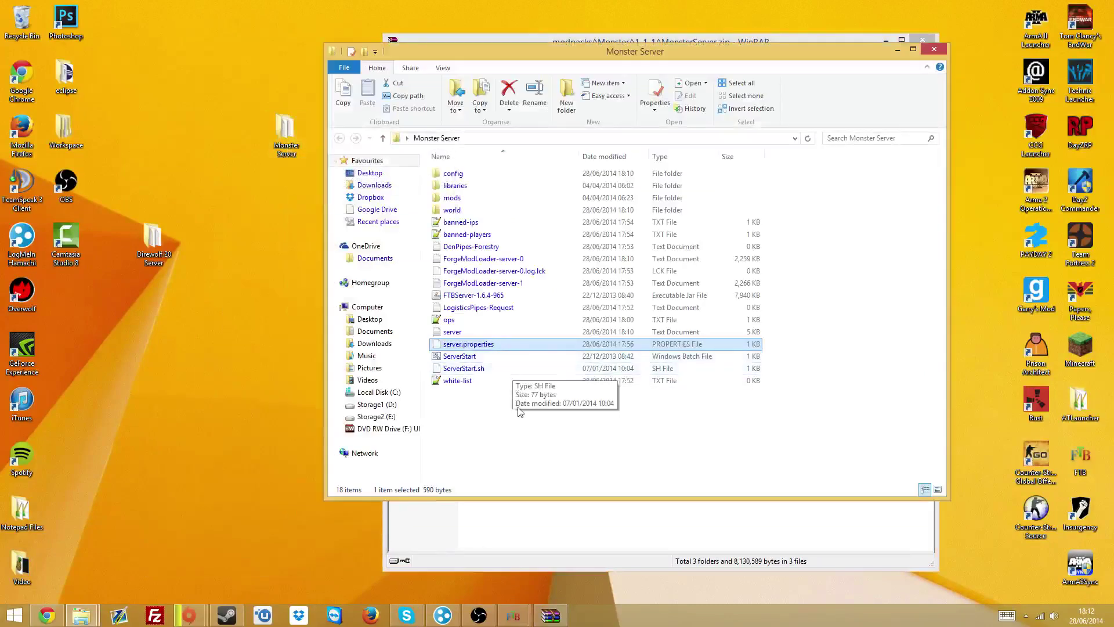
pyautogui.moveTo(519, 409); pyautogui.dragTo(441, 165)
pyautogui.press('Delete')
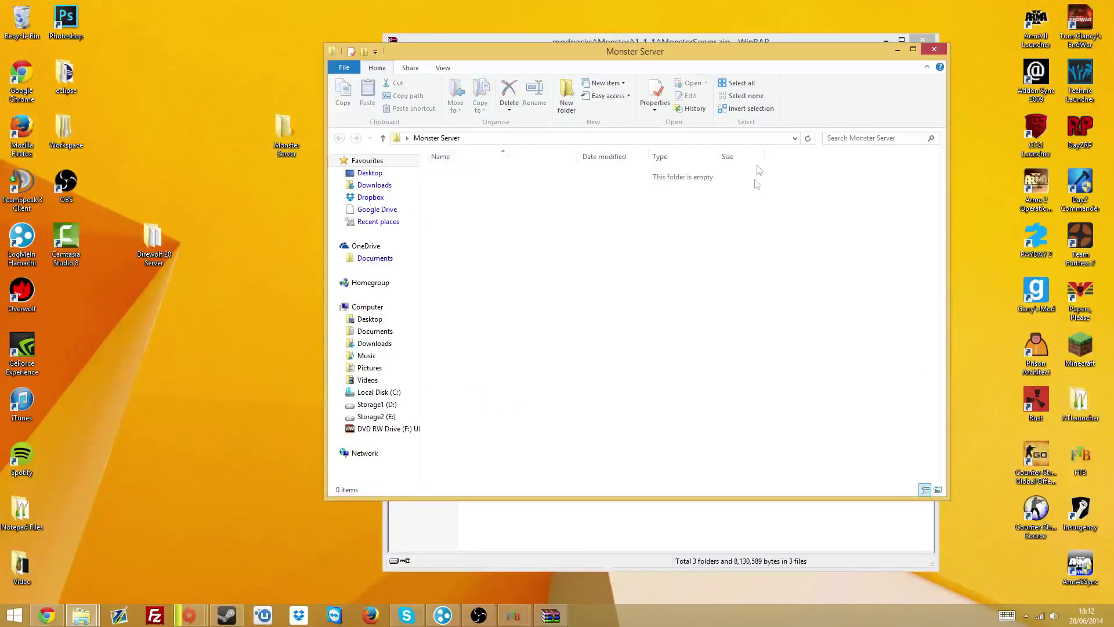
# - Copy the ZIP's config, libraries, mods and server files into the folder, then close WinRAR
pyautogui.click(768, 43)
pyautogui.moveTo(768, 43); pyautogui.dragTo(950, 61)
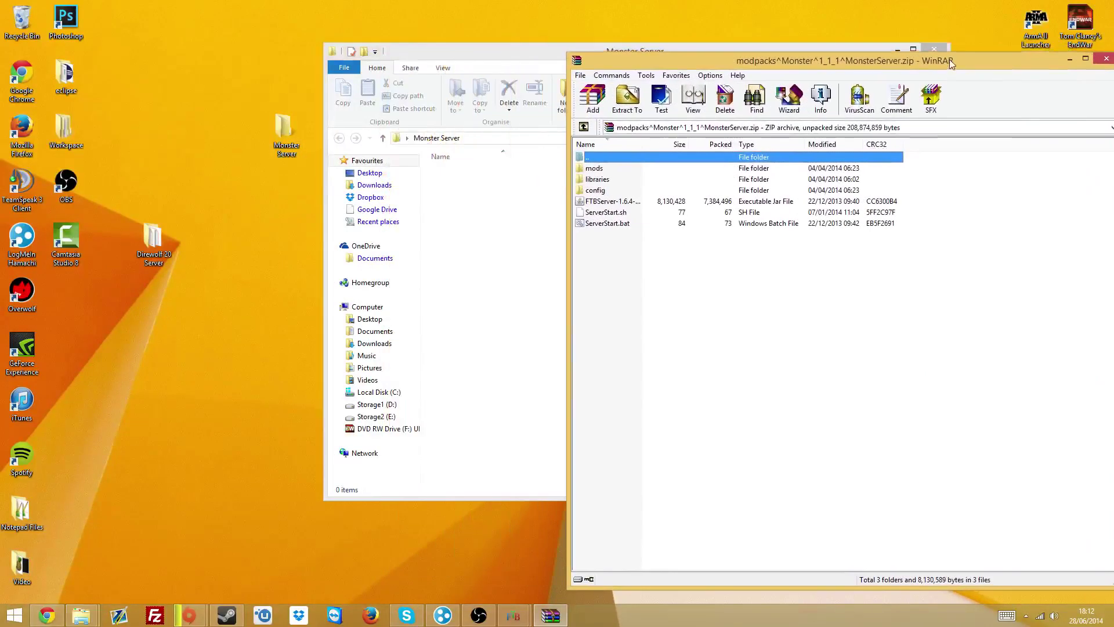
pyautogui.moveTo(650, 306); pyautogui.dragTo(508, 198)
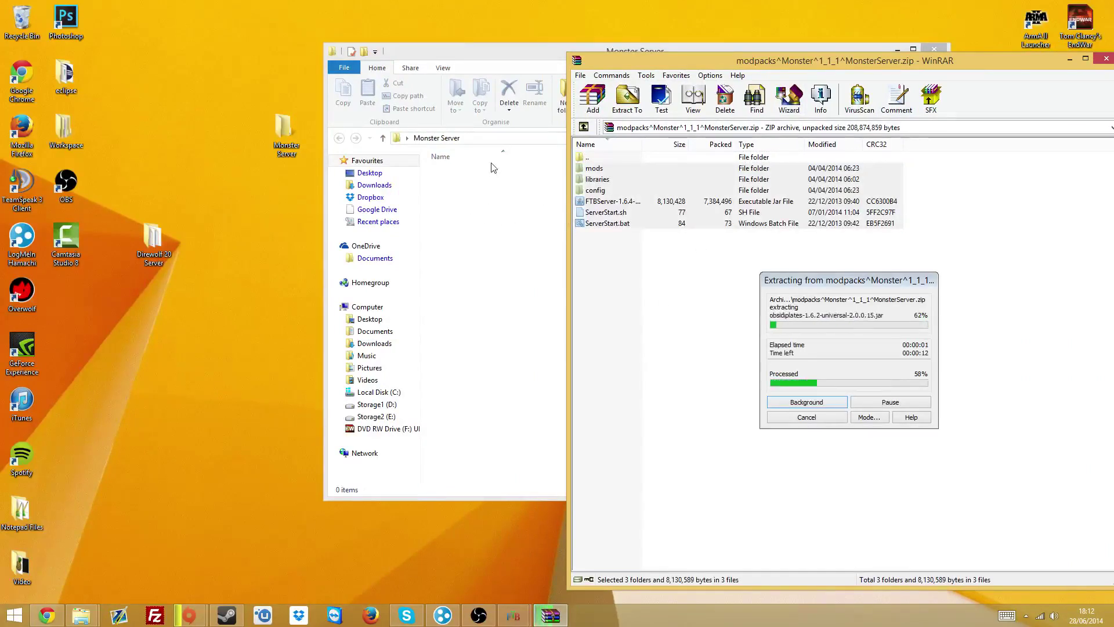
pyautogui.moveTo(977, 54); pyautogui.dragTo(684, 54)
pyautogui.click(821, 51)
pyautogui.click(557, 270)
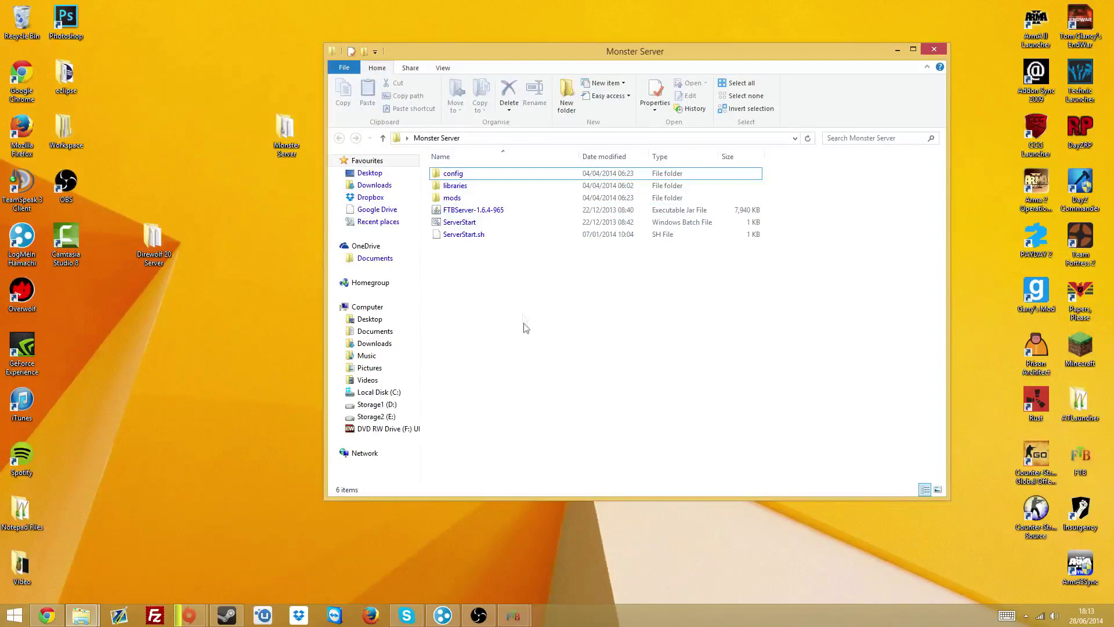
# - Run ServerStart.bat to boot the Monster server
pyautogui.click(456, 224)
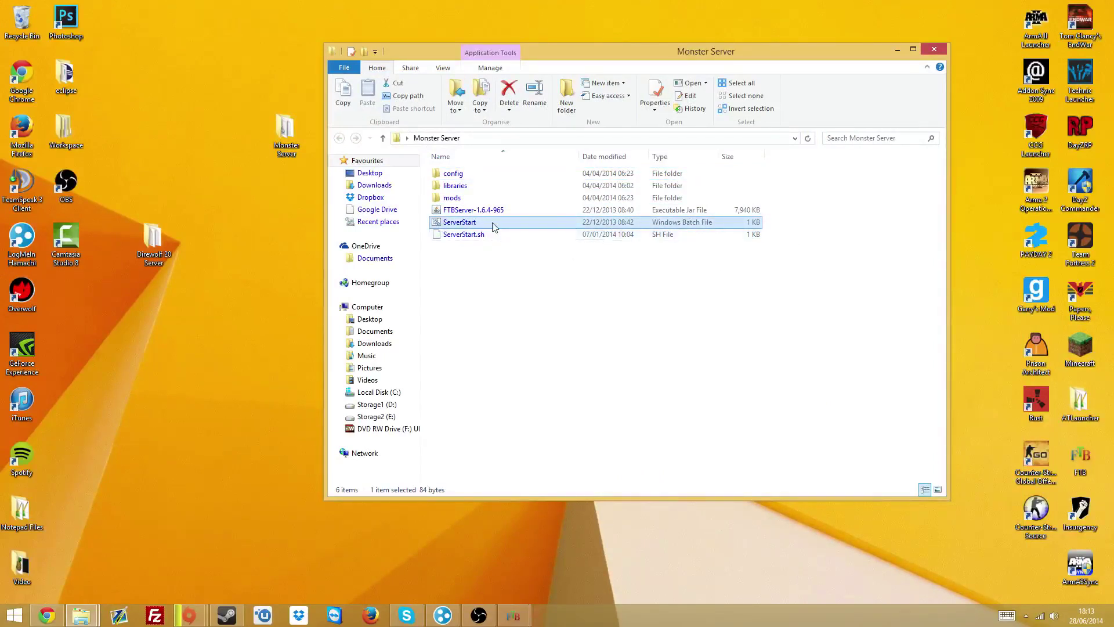
pyautogui.doubleClick(493, 224)
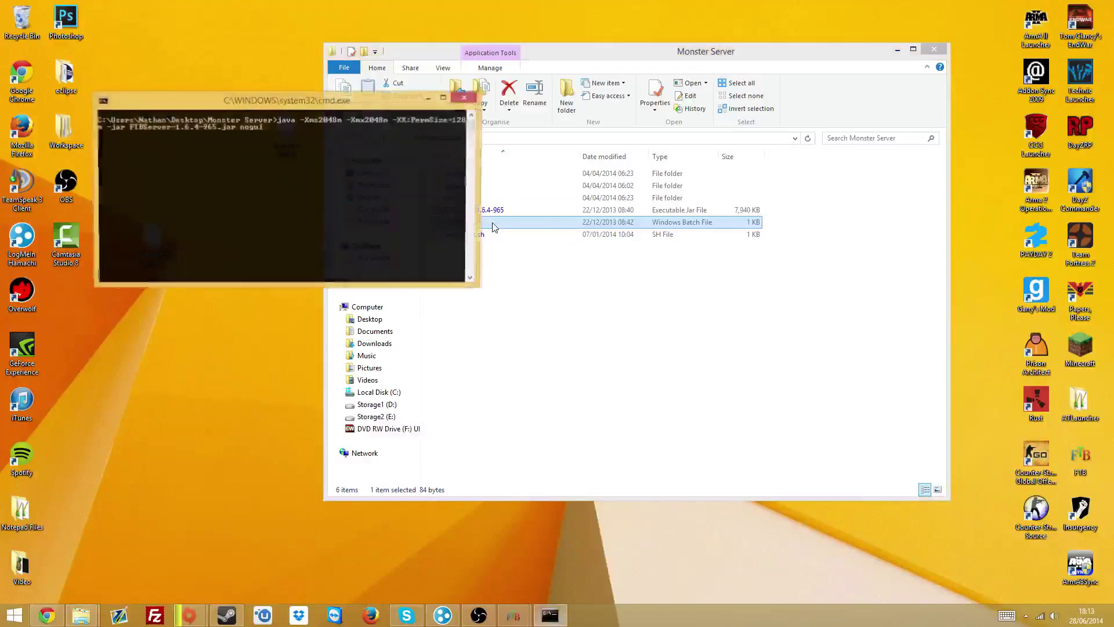
pyautogui.moveTo(636, 54); pyautogui.dragTo(675, 69)
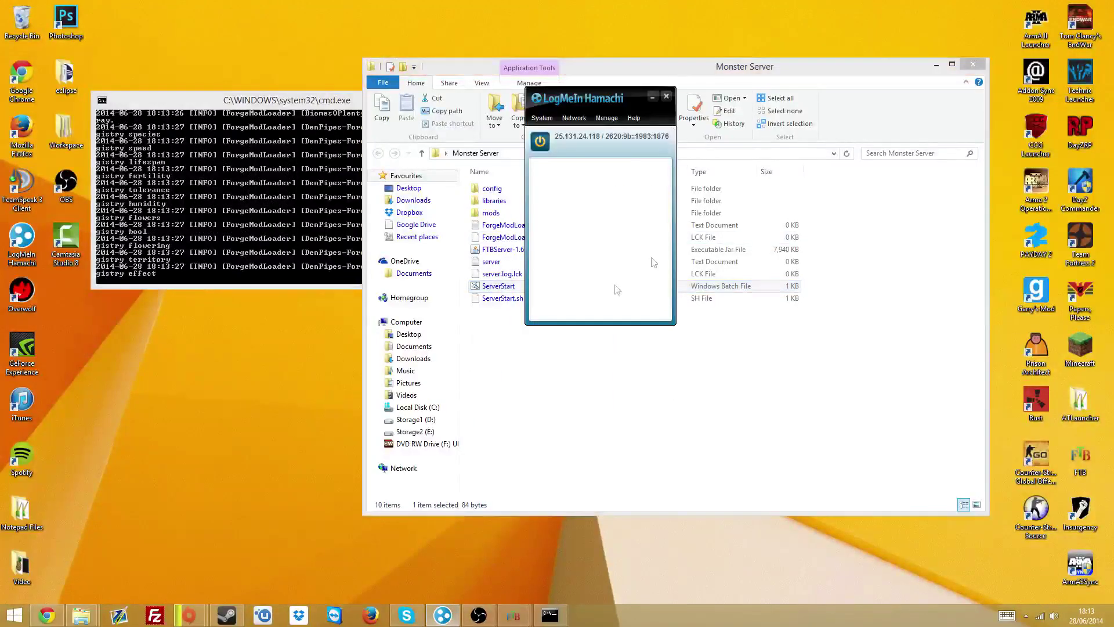
# - Copy the Hamachi IPv4 address and put the Hamachi window away
pyautogui.moveTo(610, 103); pyautogui.dragTo(684, 206)
pyautogui.rightClick(682, 241)
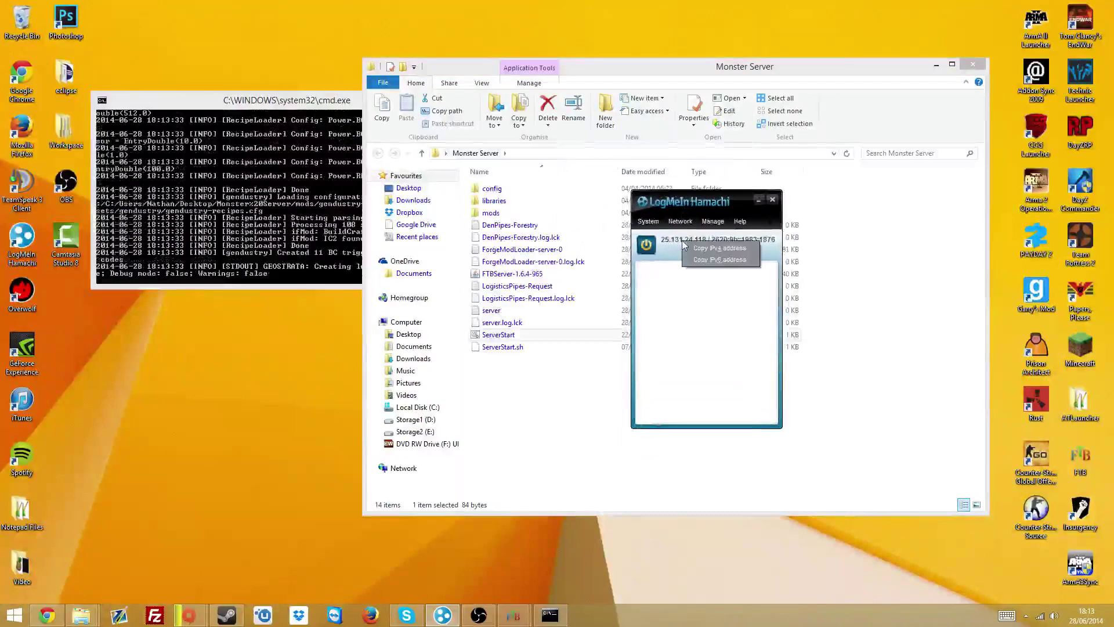
pyautogui.click(719, 249)
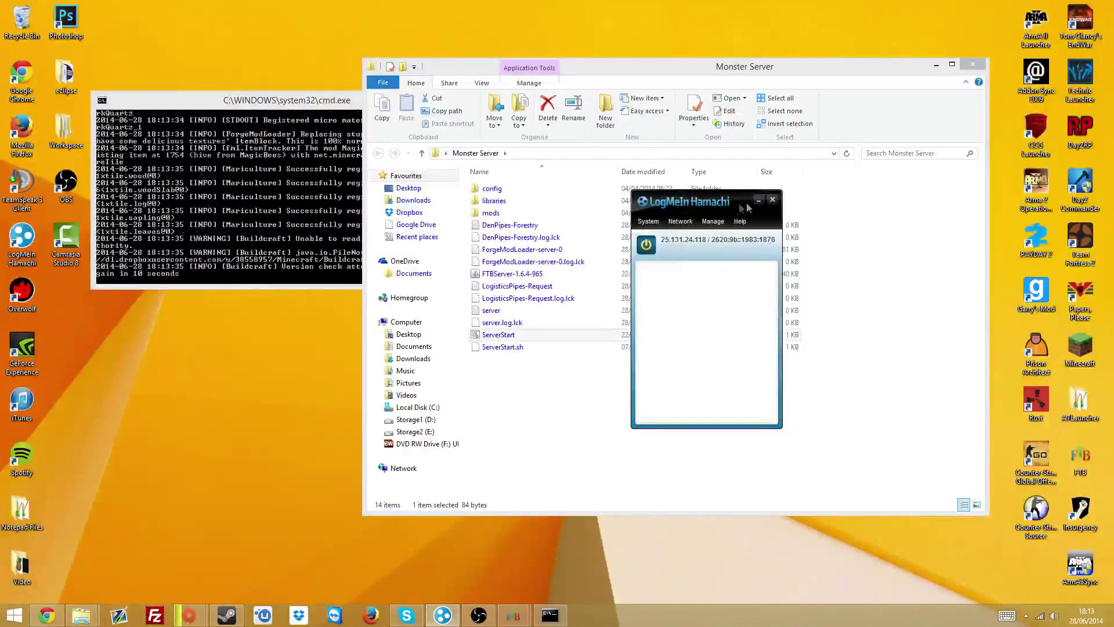
pyautogui.click(758, 201)
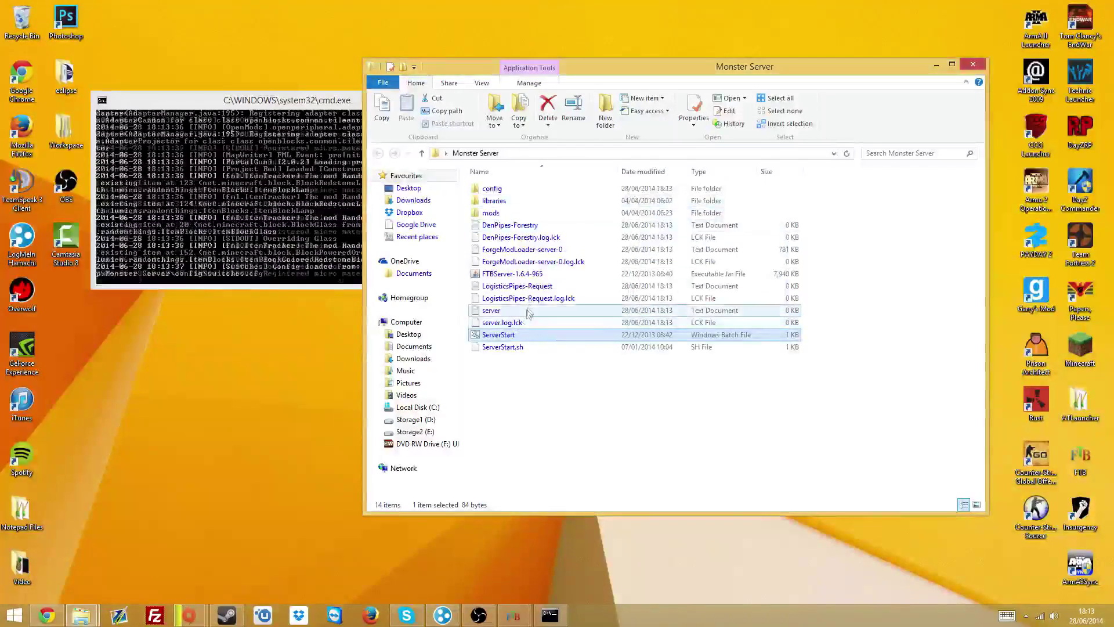
# - Bring up the context menu for the generated server.properties file
pyautogui.click(529, 336)
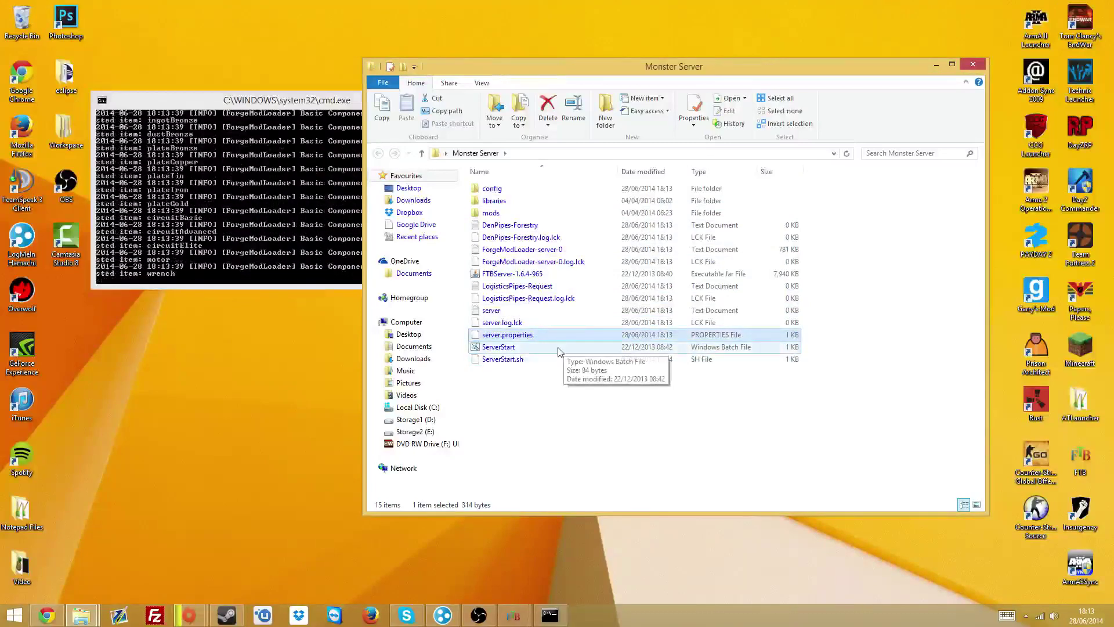
pyautogui.rightClick(550, 336)
pyautogui.click(570, 334)
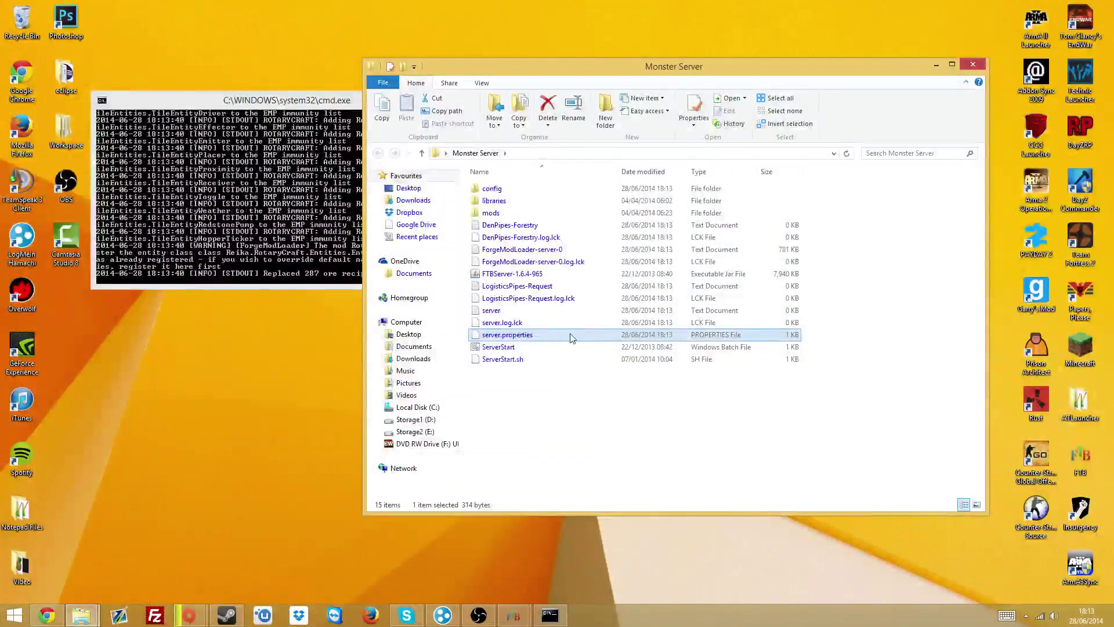
pyautogui.rightClick(569, 335)
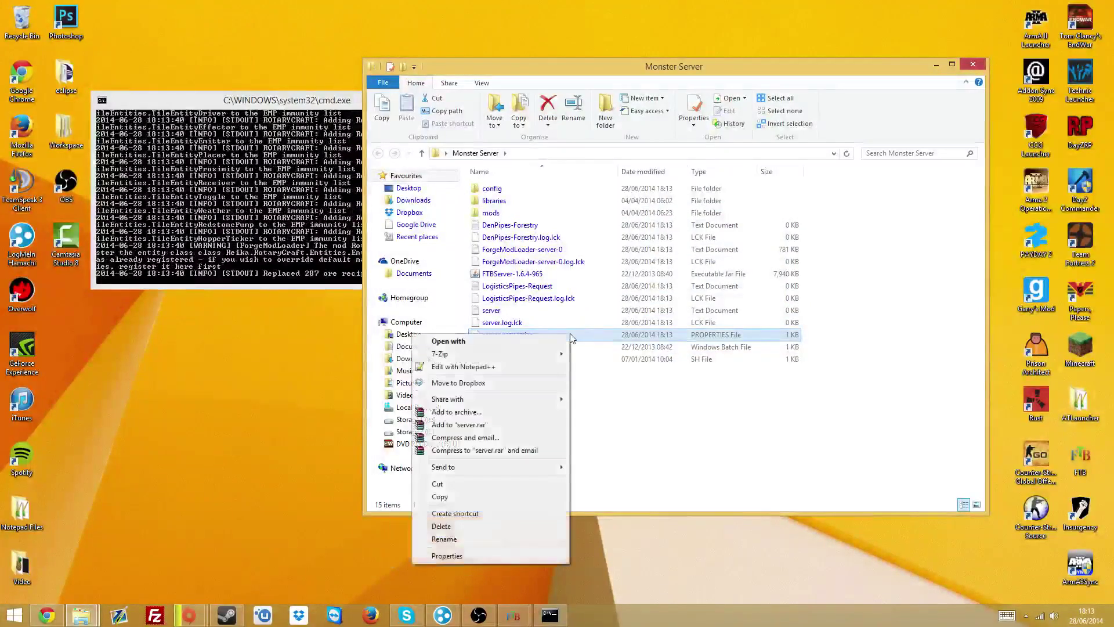
# - Open server.properties in Notepad++, replace the default MOTD with the owner's name, and save
pyautogui.click(514, 369)
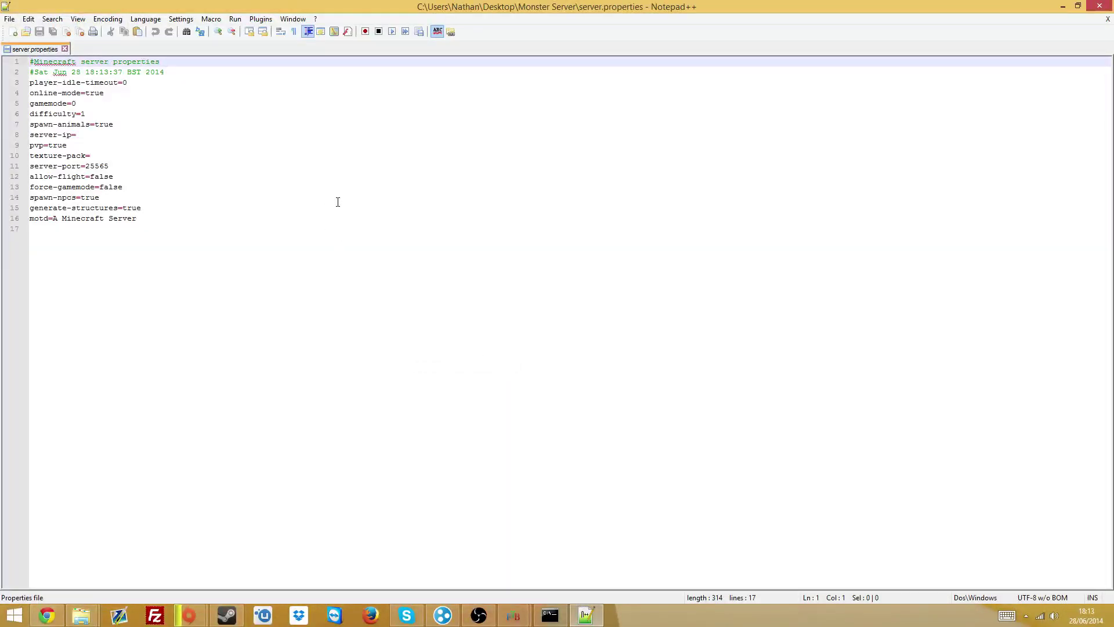
pyautogui.moveTo(143, 219); pyautogui.dragTo(53, 222)
pyautogui.press('BackSpace')
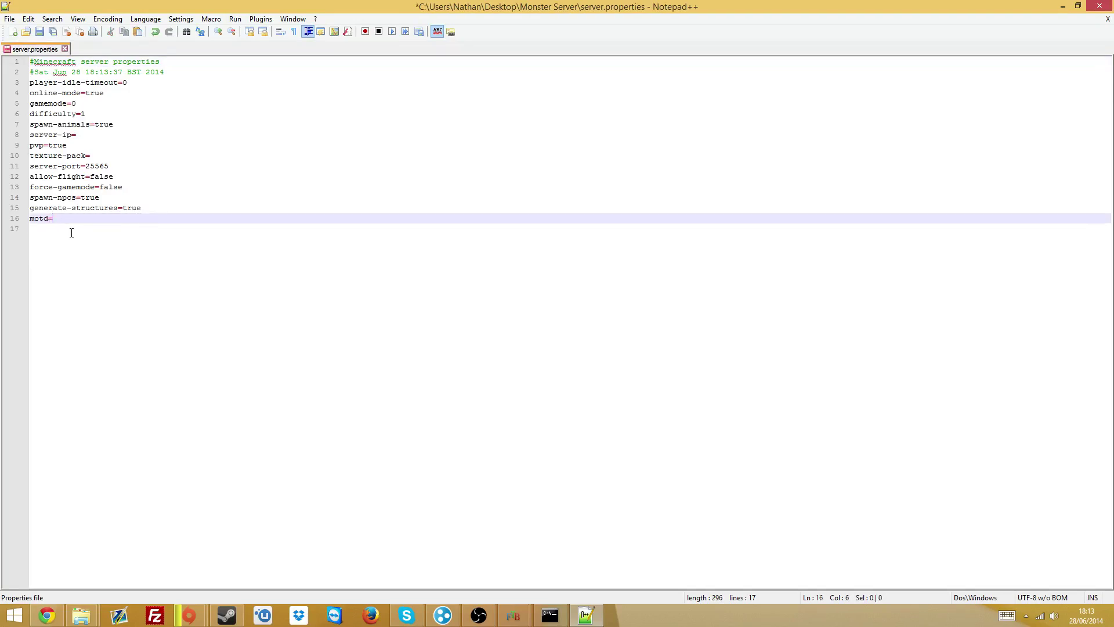
pyautogui.write("Nathan's FTB")
pyautogui.click(39, 31)
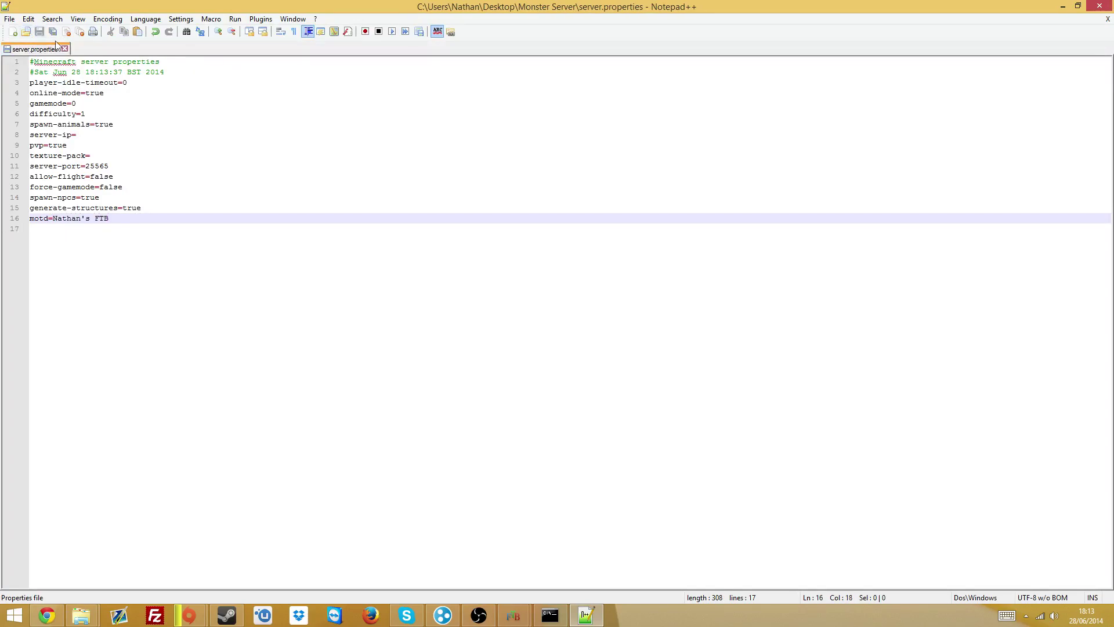
# - Paste the Hamachi IPv4 address after server-ip= and save the file
pyautogui.click(93, 134)
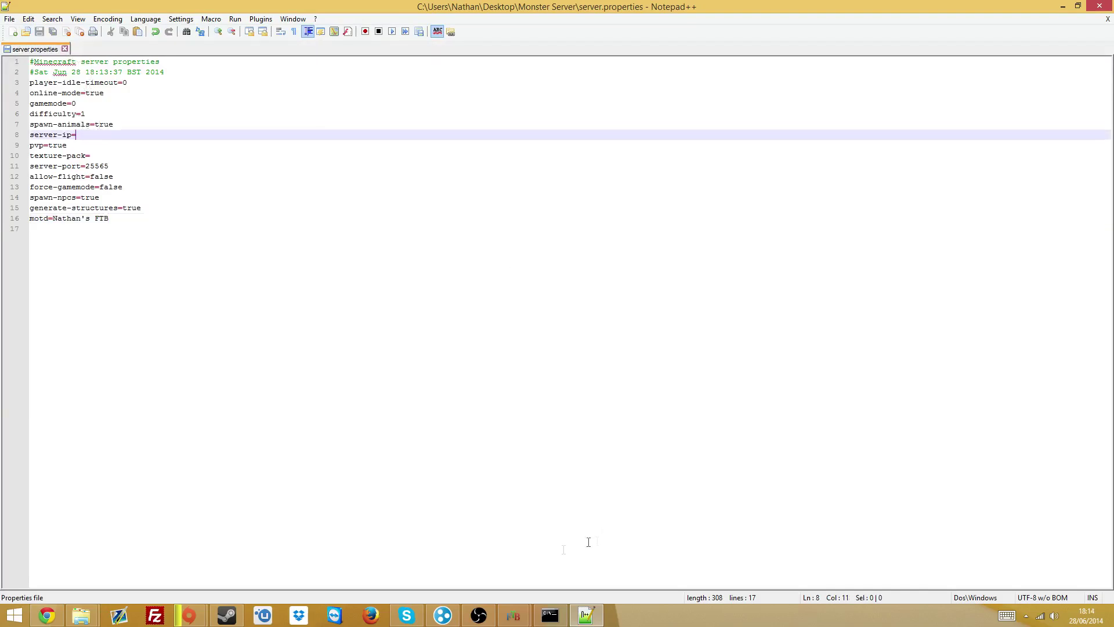
pyautogui.click(443, 615)
pyautogui.click(671, 239)
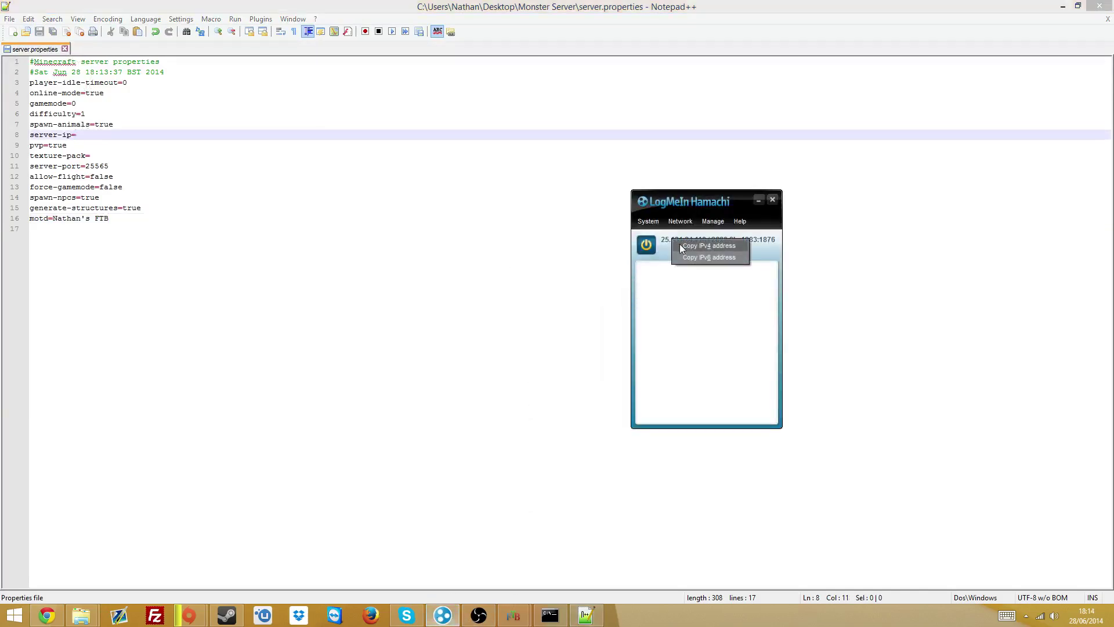
pyautogui.click(694, 249)
pyautogui.click(759, 199)
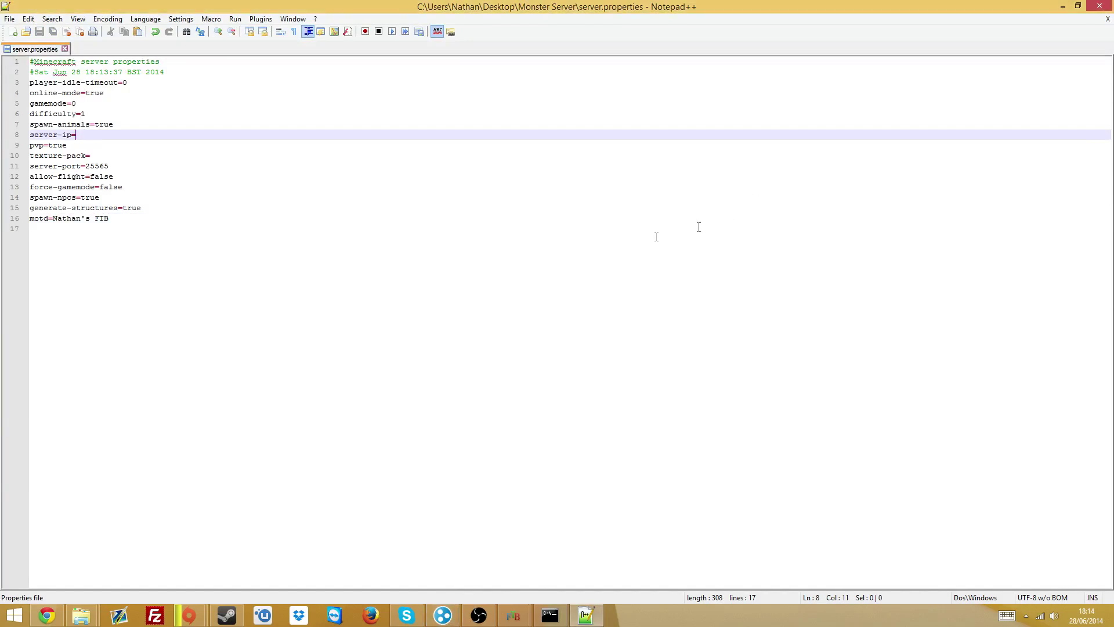
pyautogui.hotkey('ctrl', 'v')
pyautogui.hotkey('ctrl', 's')
pyautogui.moveTo(53, 614)
pyautogui.click(75, 519)
# - Search 'logmeinhamachi' in a new tab, open the LogMeIn Hamachi download page, then close it
pyautogui.hotkey('ctrl', 't')
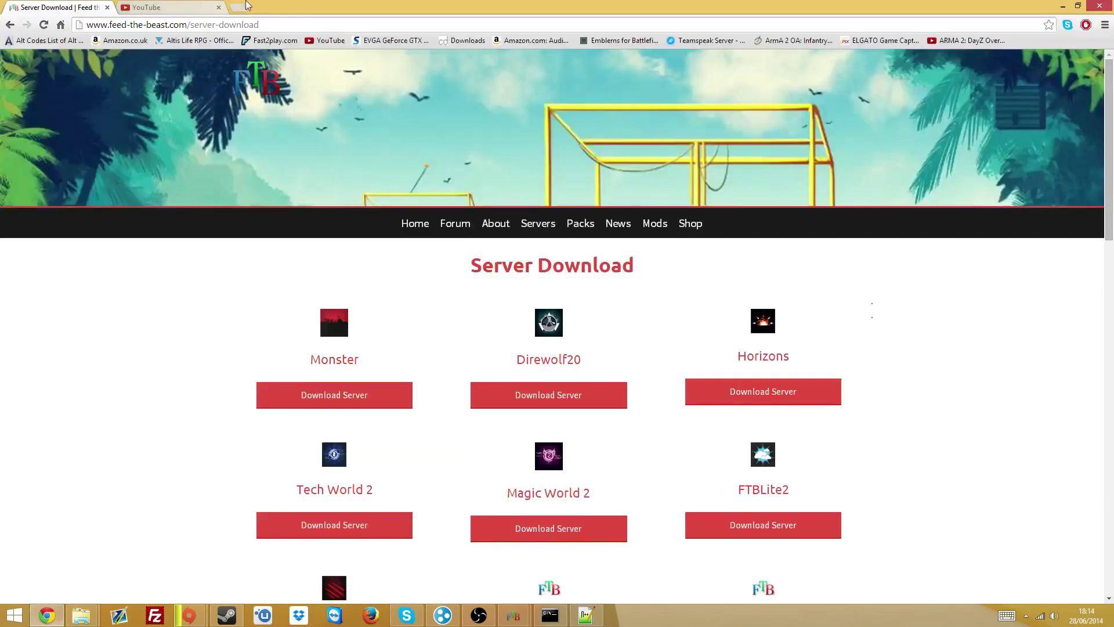
pyautogui.write('Hama')
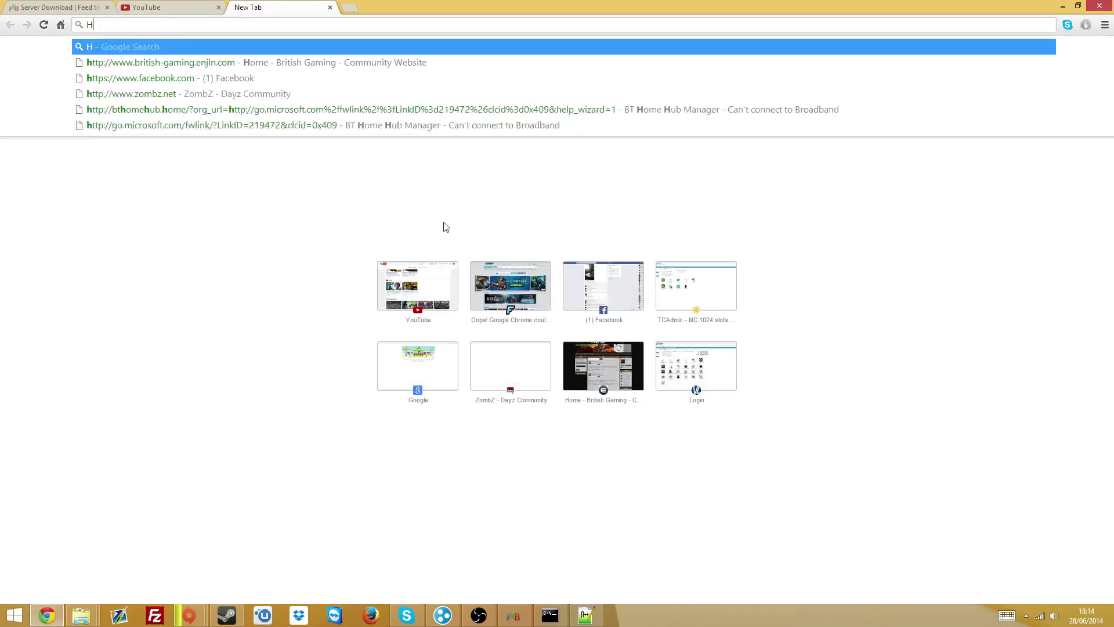
pyautogui.press('BackSpace')
pyautogui.press('BackSpace')
pyautogui.press('BackSpace')
pyautogui.press('BackSpace')
pyautogui.write('logmeinhamachi')
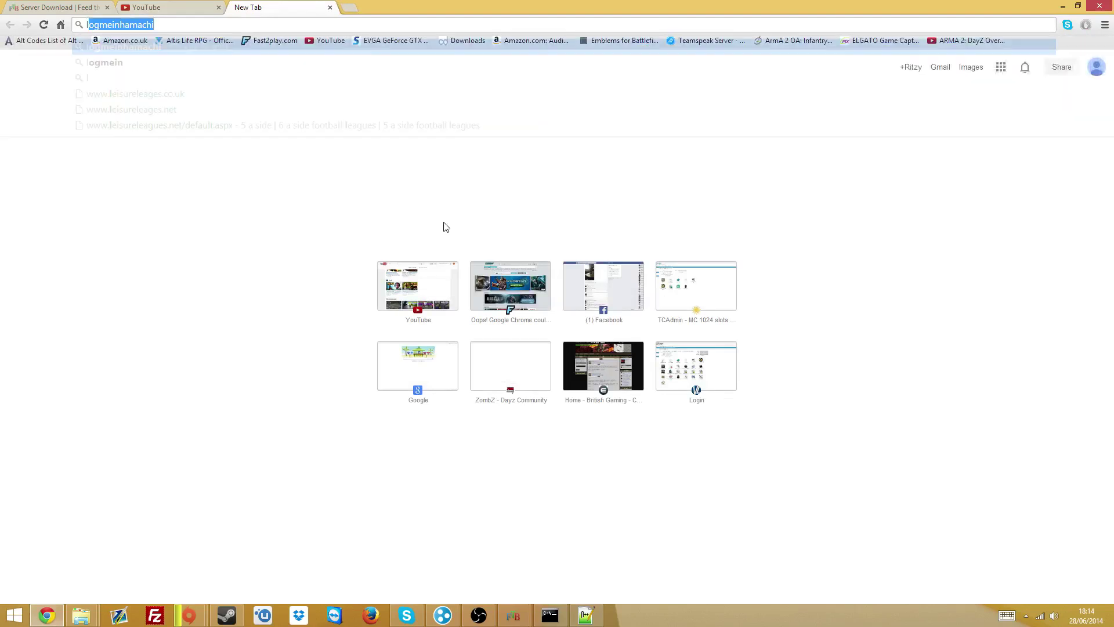
pyautogui.press('Return')
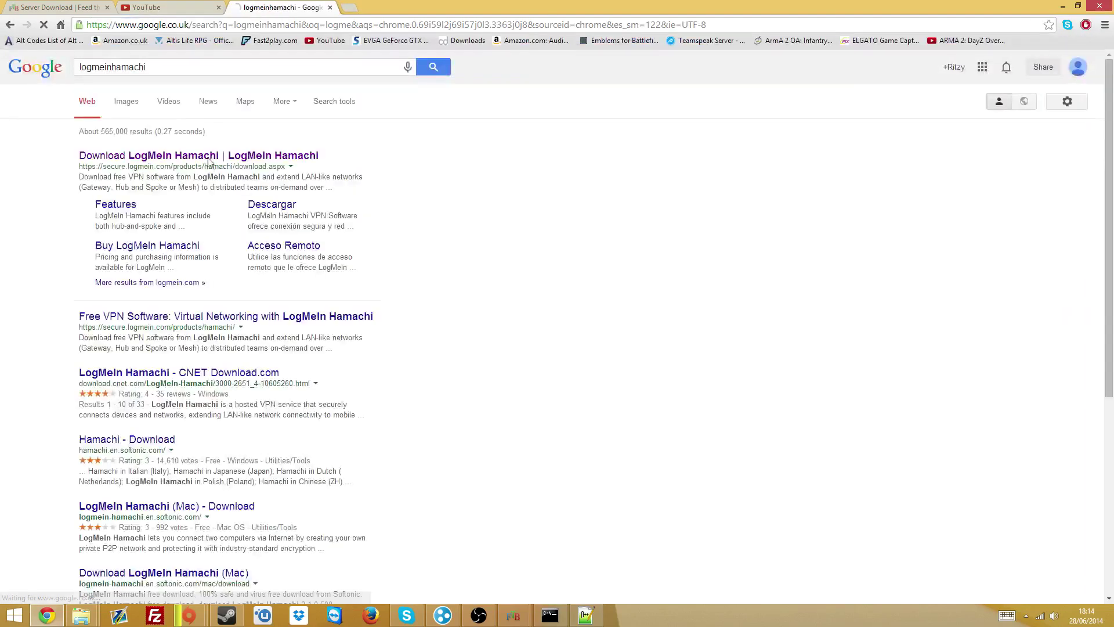
pyautogui.click(155, 161)
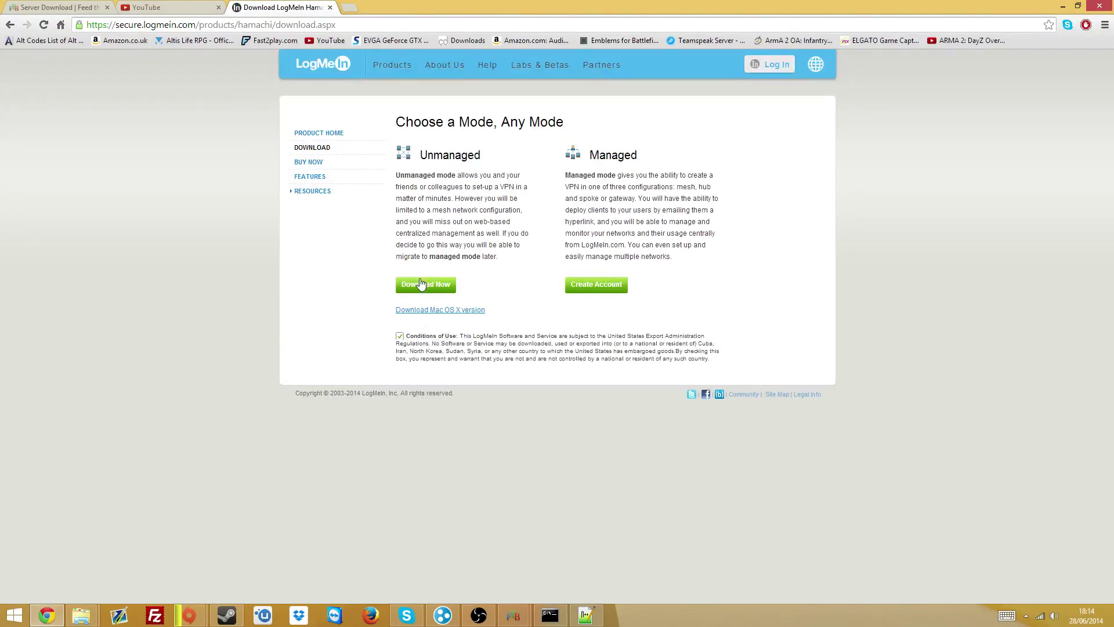
pyautogui.click(331, 8)
# - Reload the changed server.properties, paste 25.131.24.118 after server-ip= on line 13, and save
pyautogui.click(1062, 7)
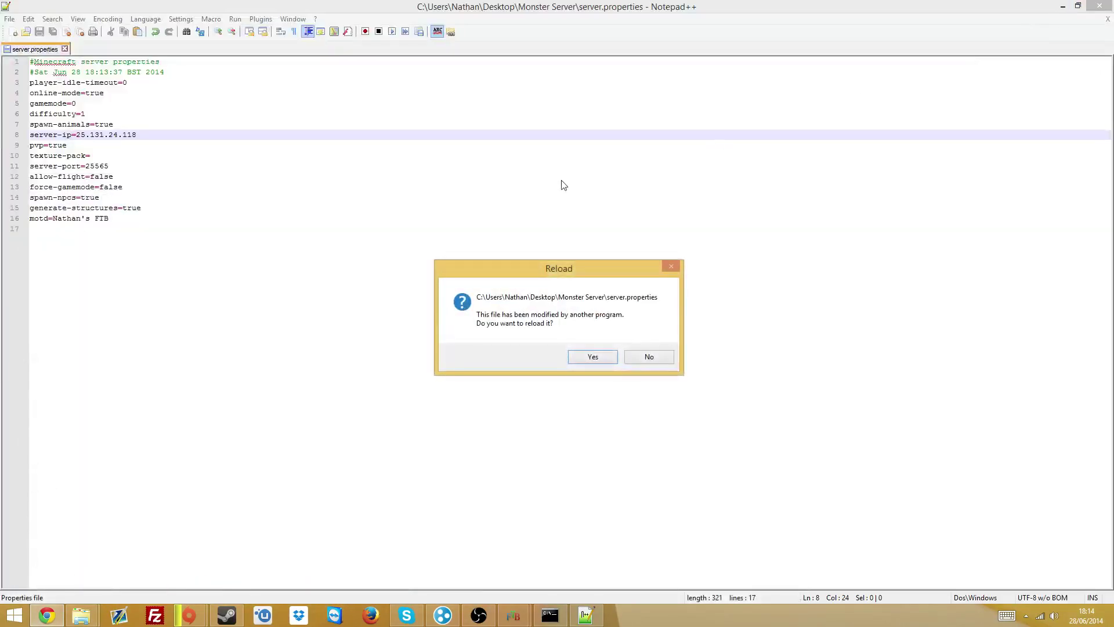
pyautogui.click(595, 357)
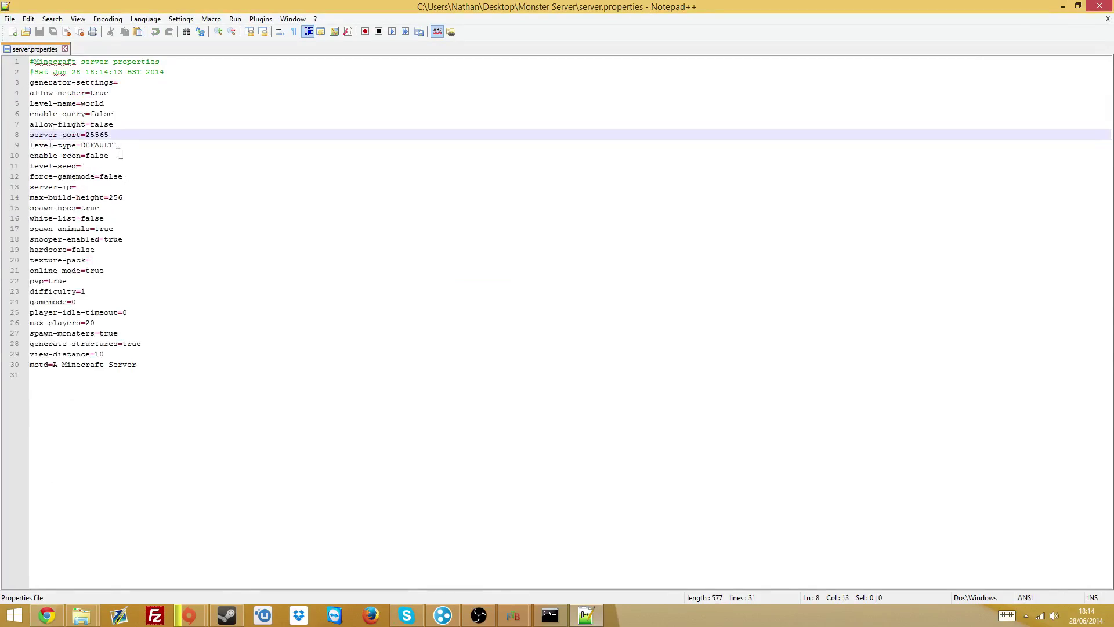
pyautogui.click(84, 187)
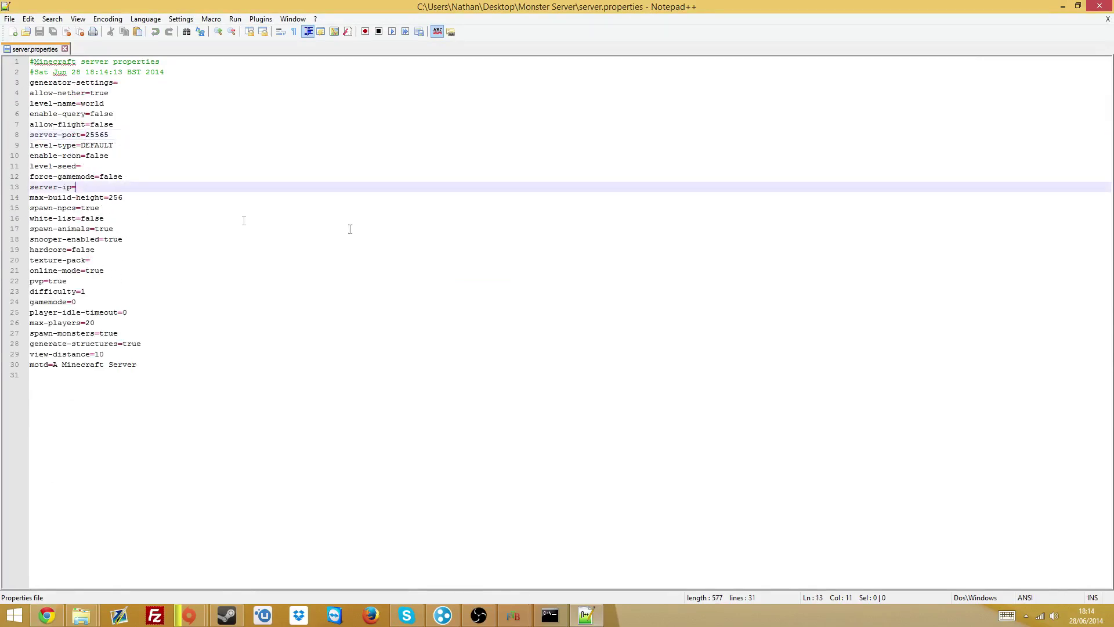
pyautogui.click(443, 615)
pyautogui.write('25.131.24.118')
pyautogui.click(37, 32)
# - Replace the line-30 MOTD with the owner's FTB name, save, and close Notepad++
pyautogui.moveTo(139, 364); pyautogui.dragTo(56, 365)
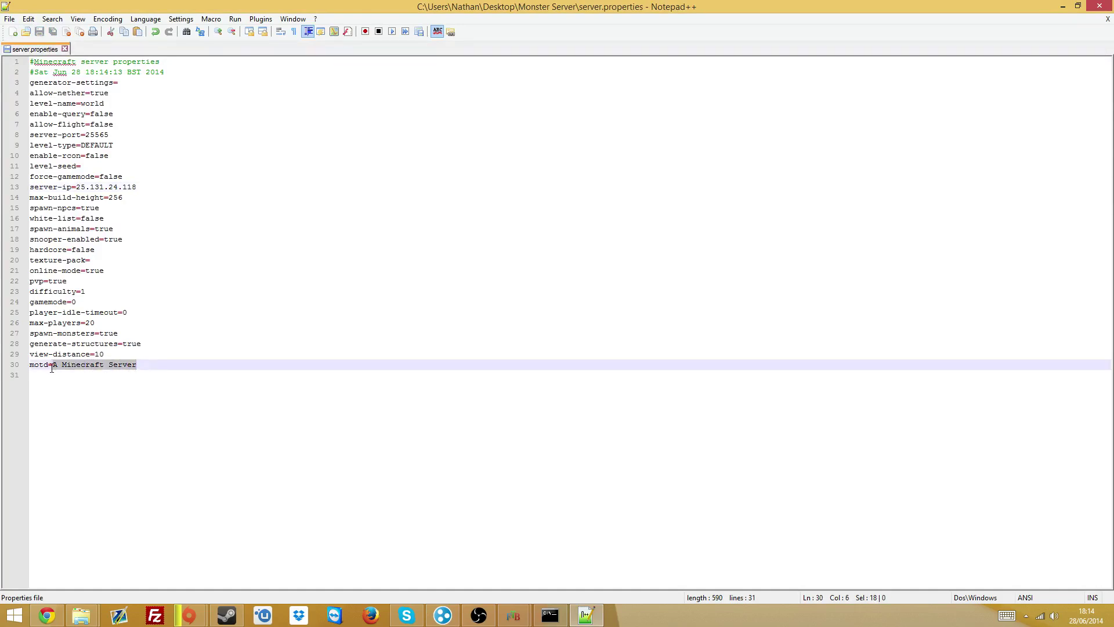
pyautogui.press('BackSpace')
pyautogui.write("Nathan's FTB")
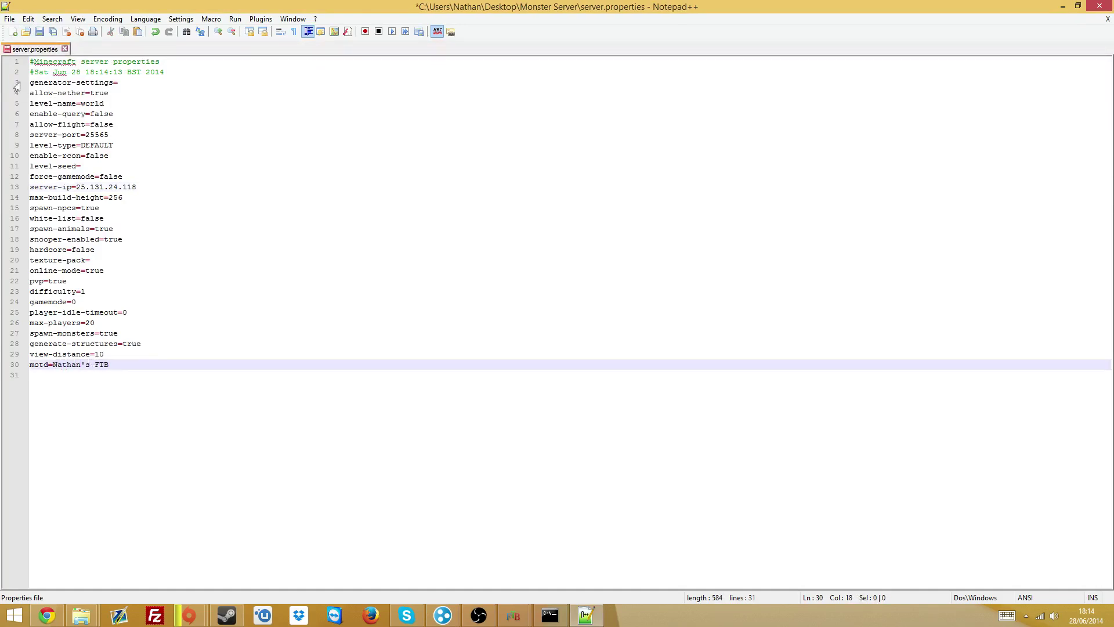
pyautogui.click(39, 32)
pyautogui.rightClick(45, 50)
pyautogui.click(55, 55)
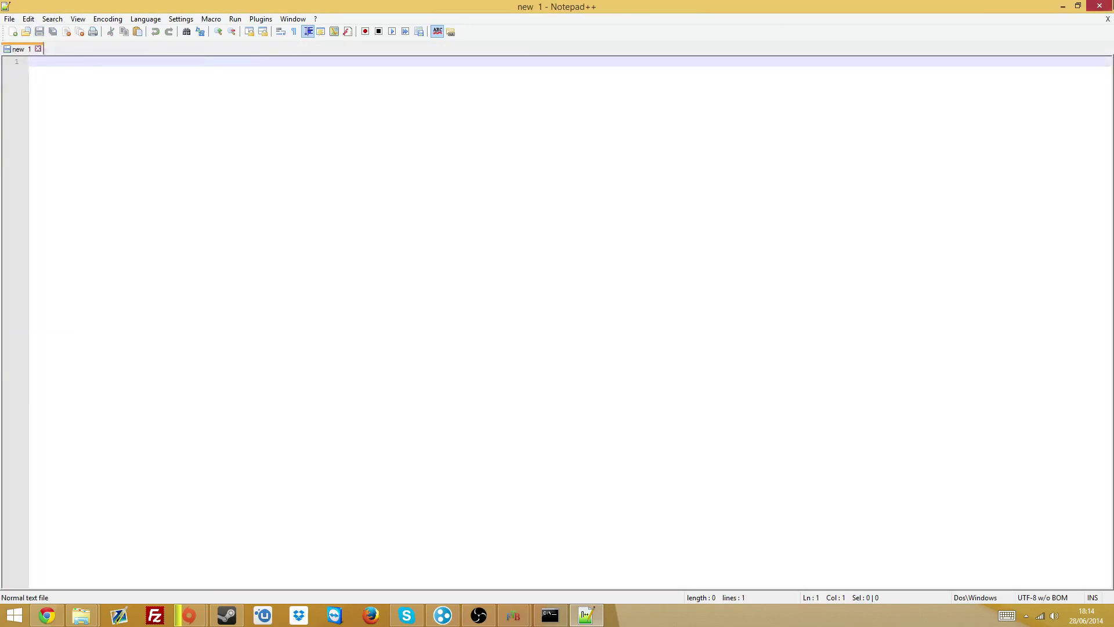
pyautogui.hotkey('alt', 'F4')
pyautogui.click(324, 182)
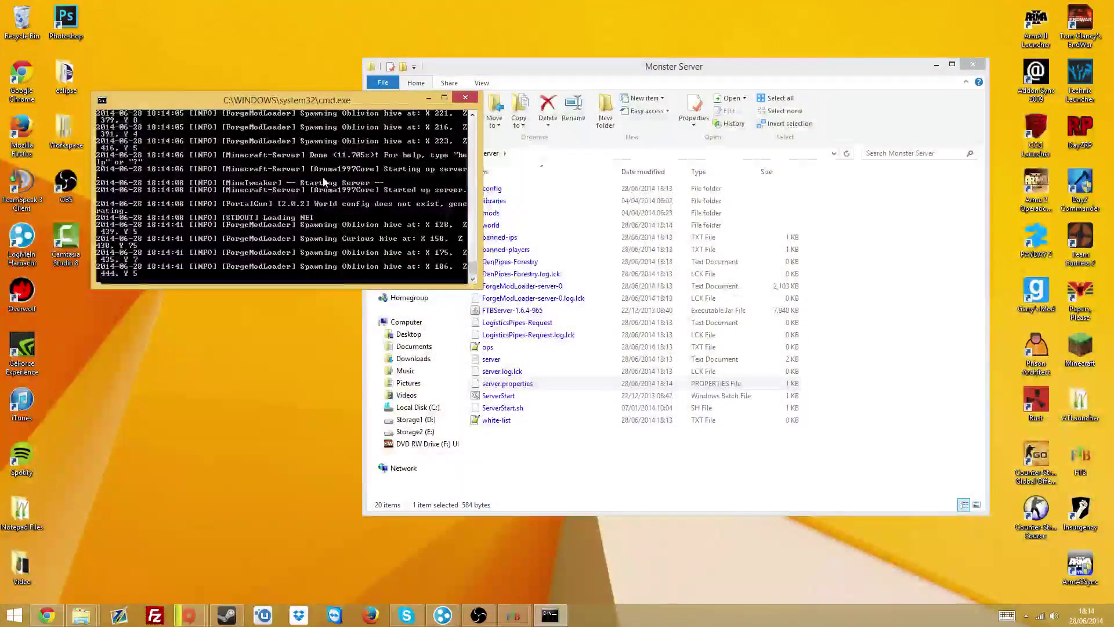
# - Launch the Monster modpack from the FTB launcher and rearrange the server console and folder windows
pyautogui.moveTo(518, 619)
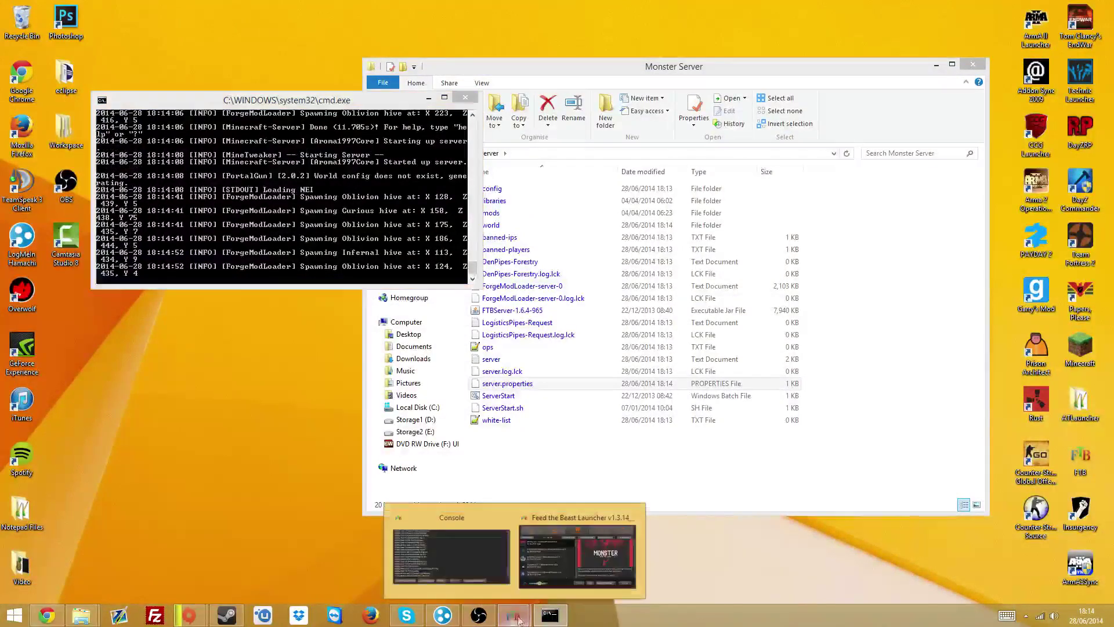
pyautogui.click(577, 556)
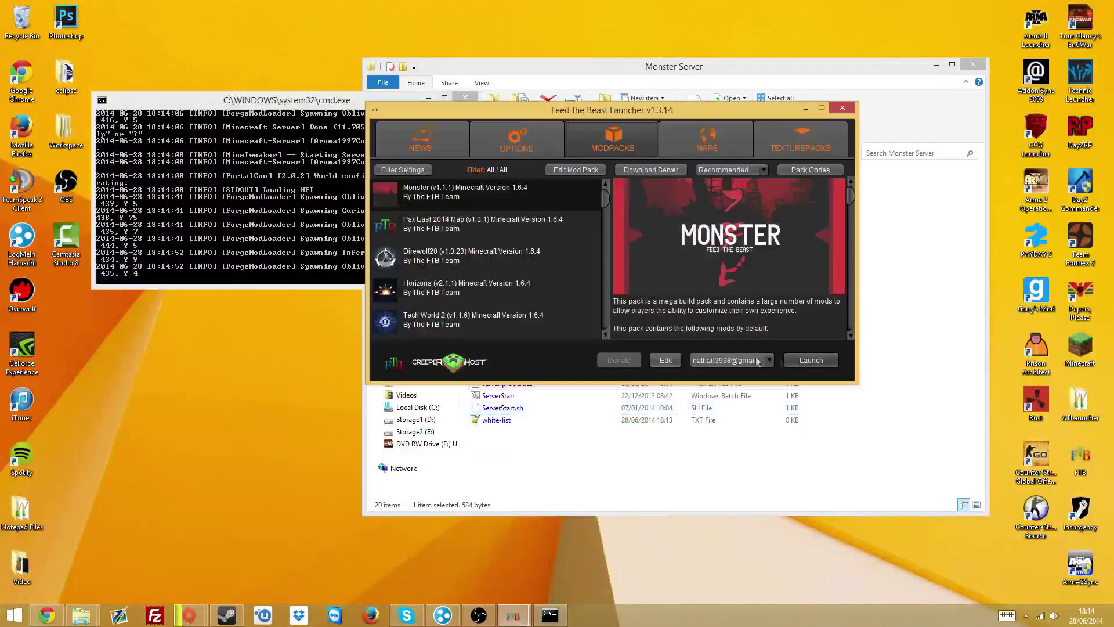
pyautogui.click(802, 108)
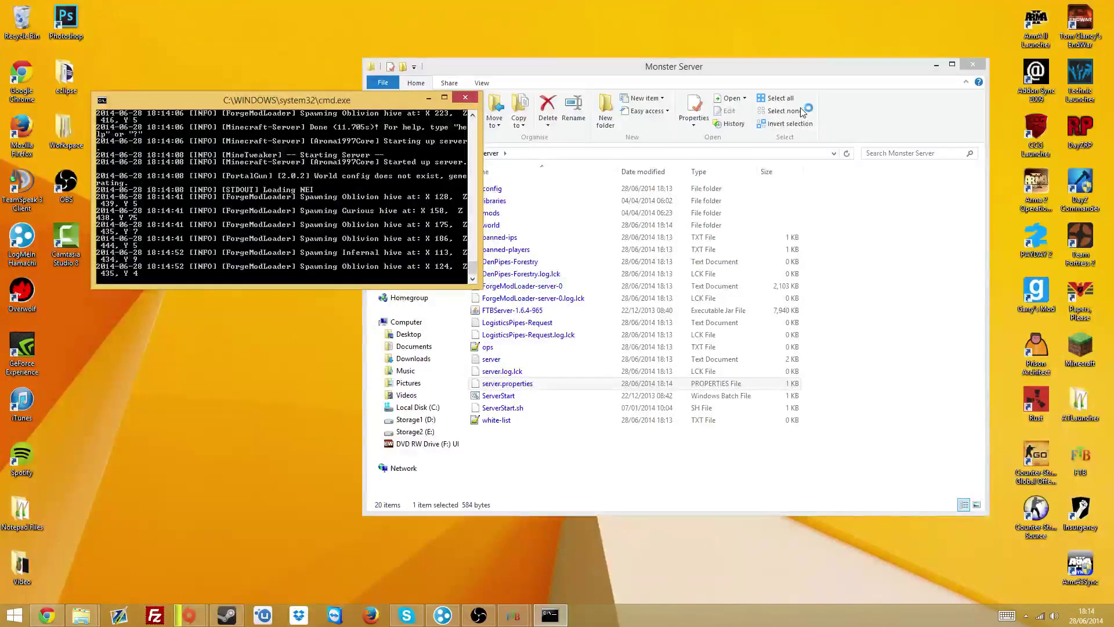
pyautogui.click(519, 385)
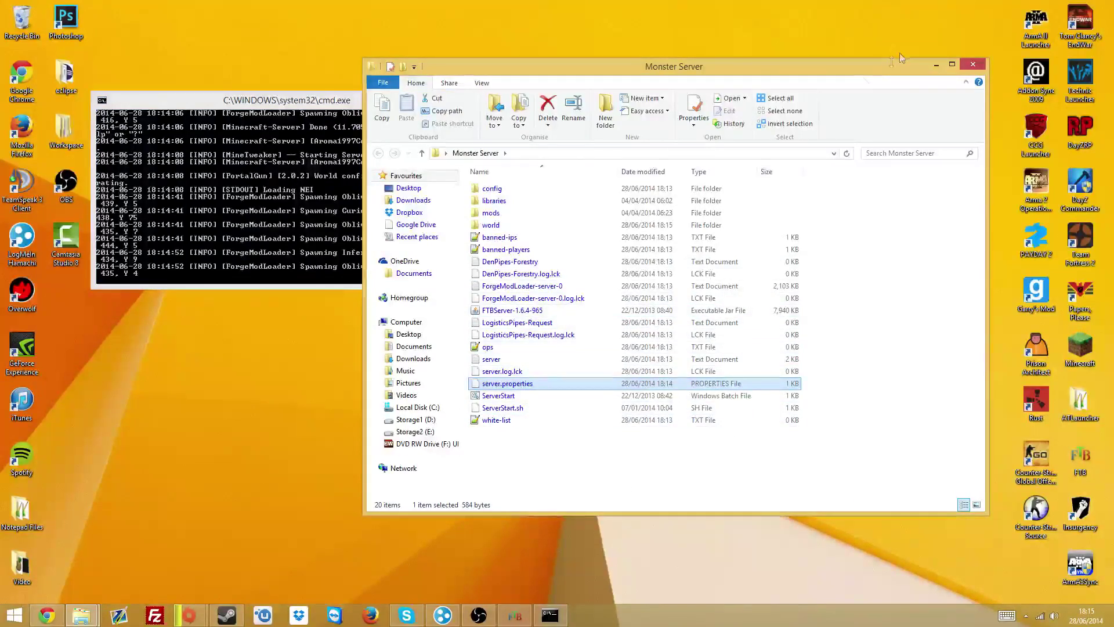
pyautogui.click(285, 204)
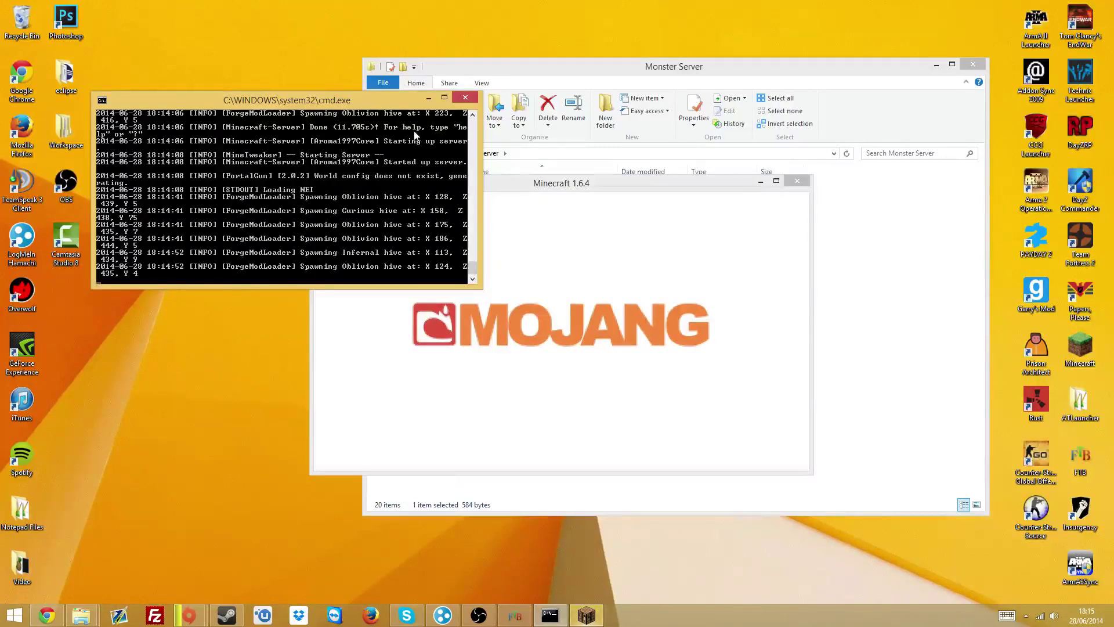
pyautogui.moveTo(351, 104); pyautogui.dragTo(337, 99)
pyautogui.moveTo(690, 65); pyautogui.dragTo(694, 75)
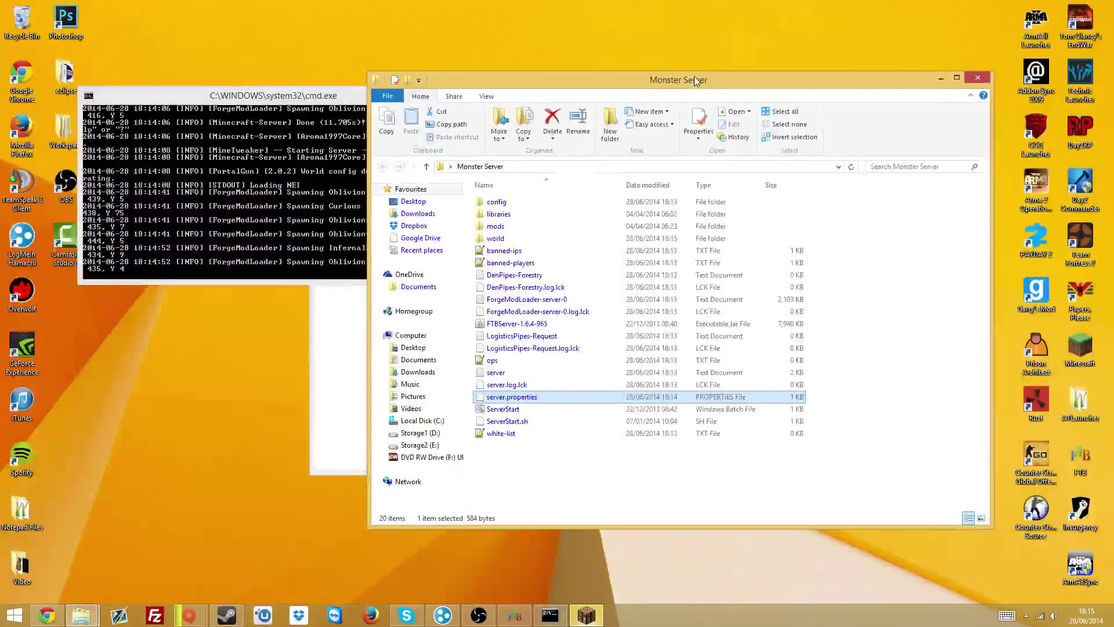
# - In banned-ips.txt, add a line with the player's name, 28/06/2014, 29/06/2014 and reason Hacking, and save
pyautogui.click(525, 252)
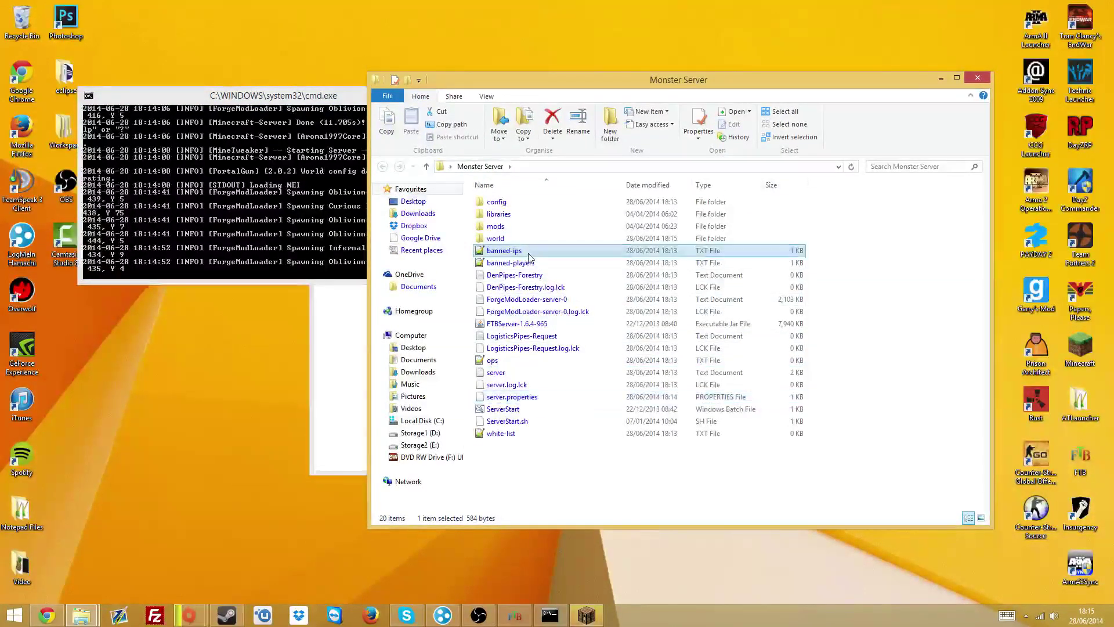
pyautogui.doubleClick(545, 250)
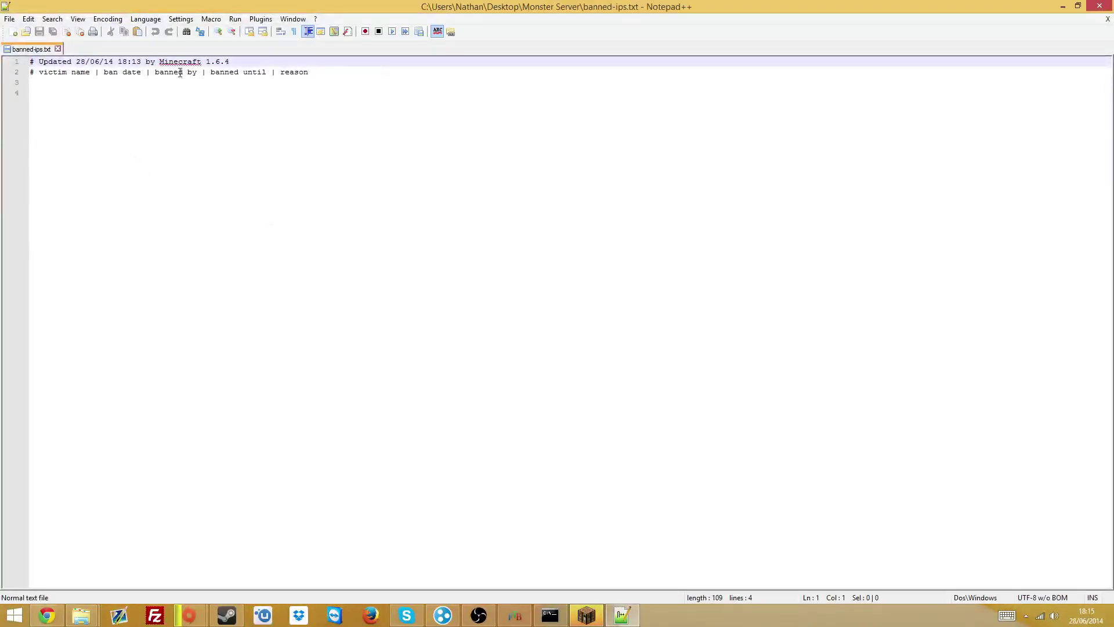
pyautogui.click(333, 75)
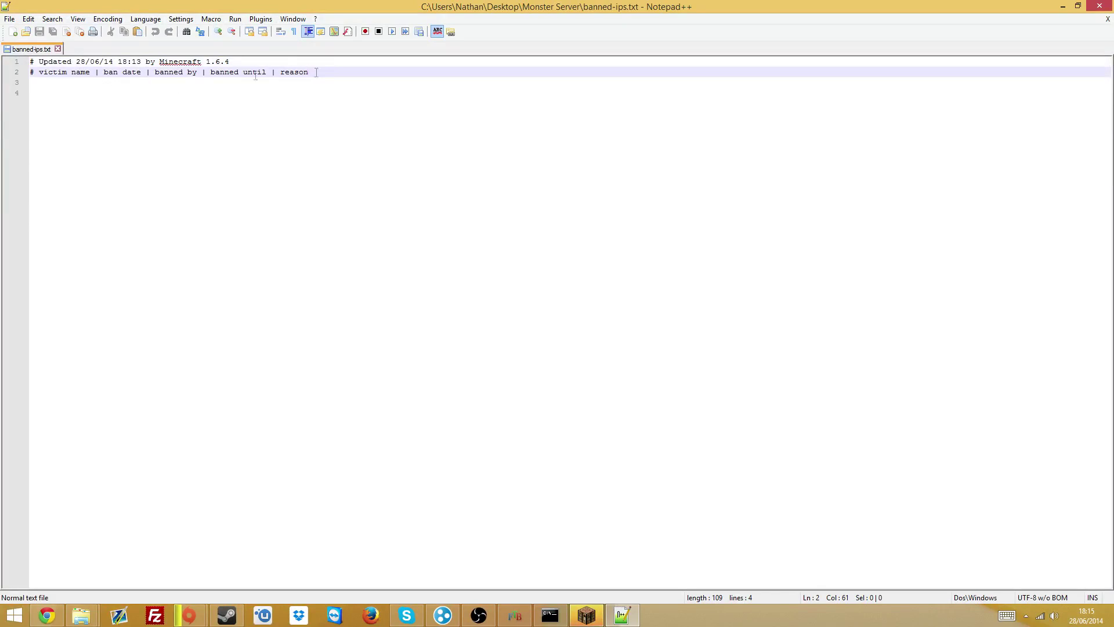
pyautogui.hotkey('ctrl', 'a')
pyautogui.click(320, 72)
pyautogui.press('Return')
pyautogui.write('xx')
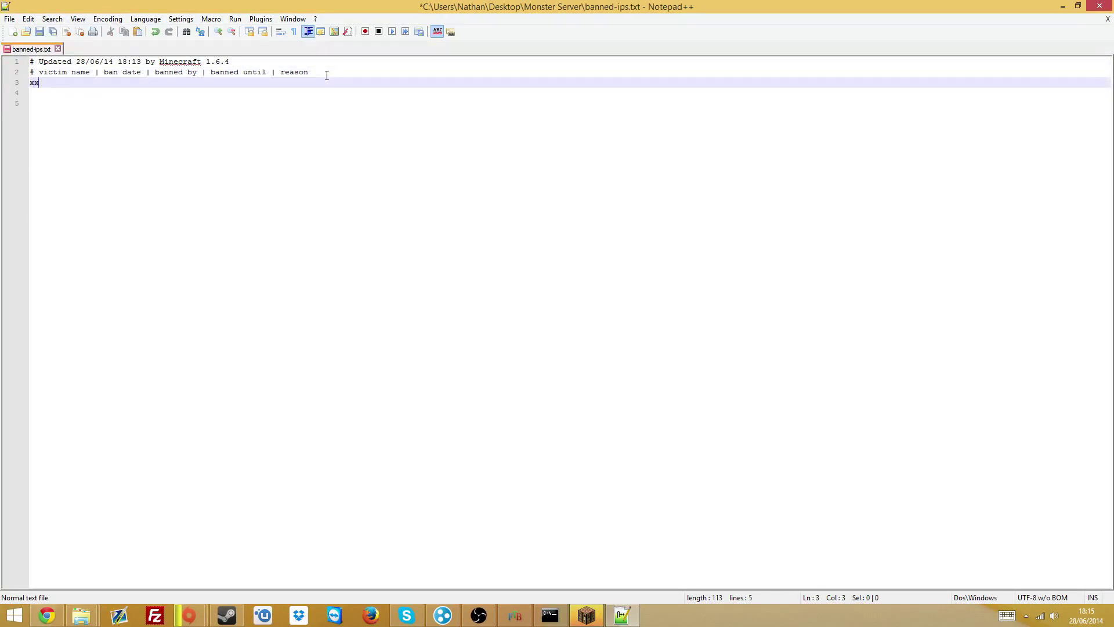
pyautogui.write('gunner501')
pyautogui.write('28/06/2014 xxgunner50-')
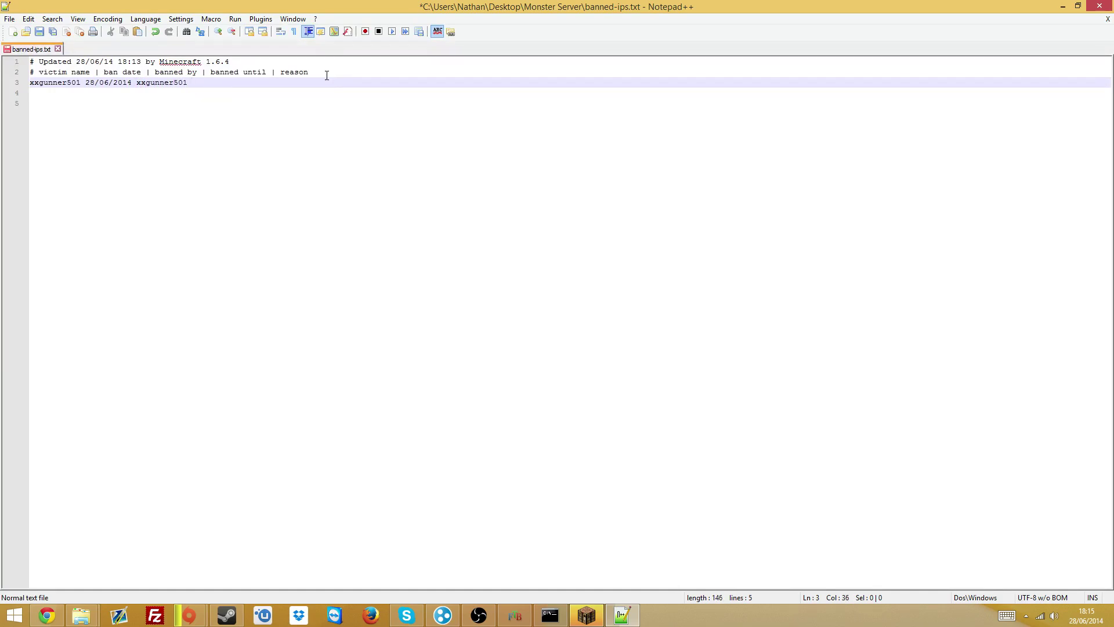
pyautogui.write(' 29/06/2014 Hacking')
pyautogui.click(40, 32)
# - Insert pipe separators between the ban entry's fields, save, and close the file
pyautogui.click(85, 82)
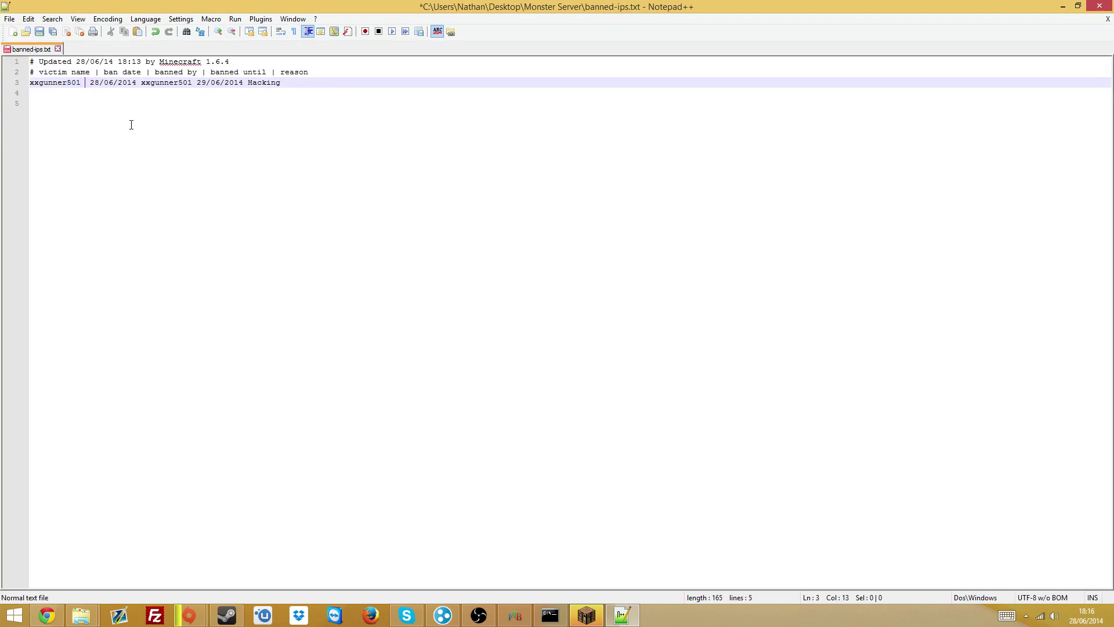
pyautogui.write('|')
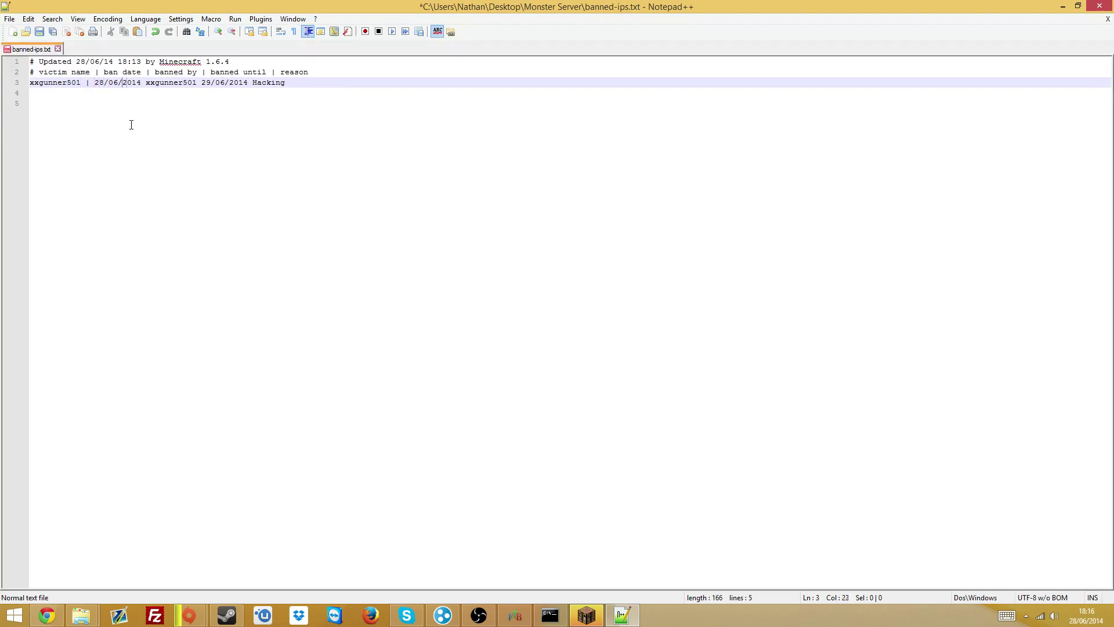
pyautogui.write(' |')
pyautogui.press('Right')
pyautogui.write('|')
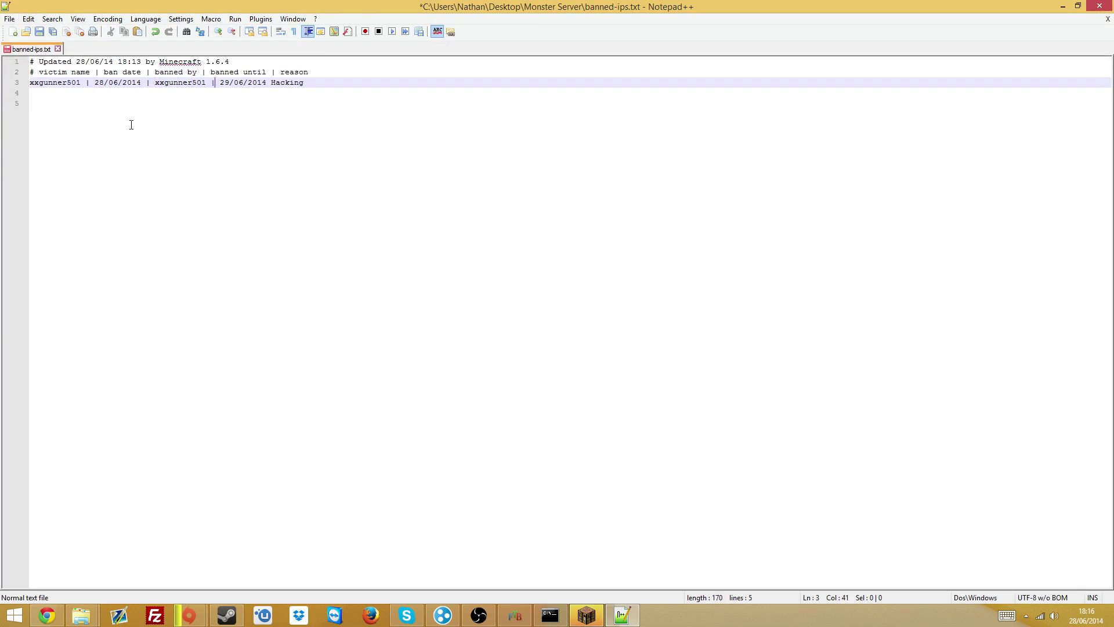
pyautogui.write(' |')
pyautogui.click(39, 32)
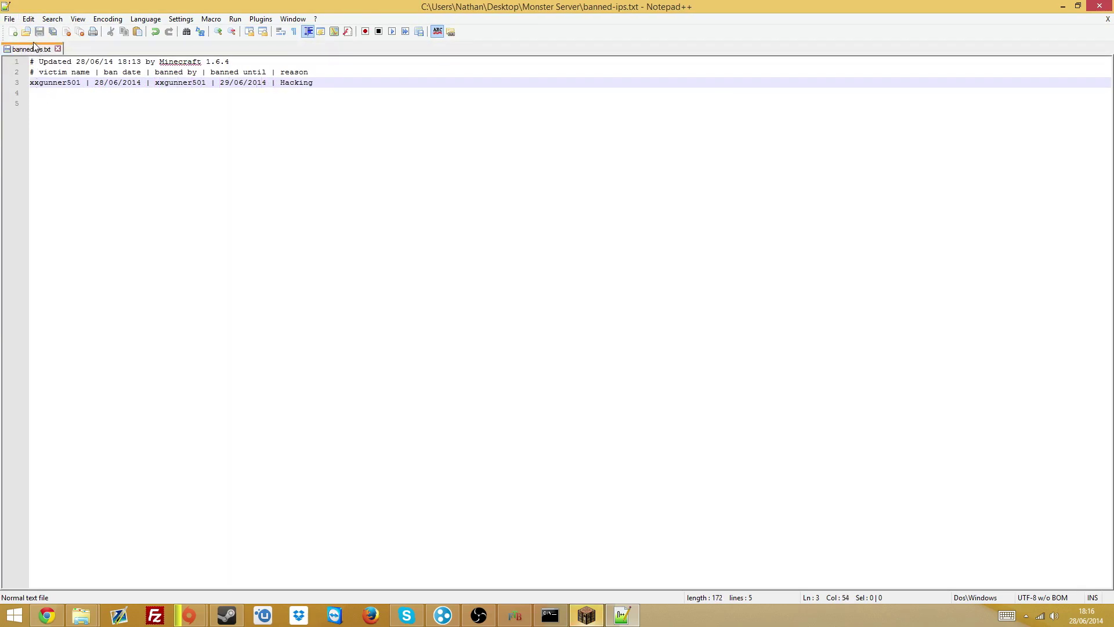
pyautogui.rightClick(33, 49)
pyautogui.click(62, 60)
# - Close Notepad++, maximize Minecraft, and select Minecraft Server in the multiplayer list
pyautogui.click(1100, 5)
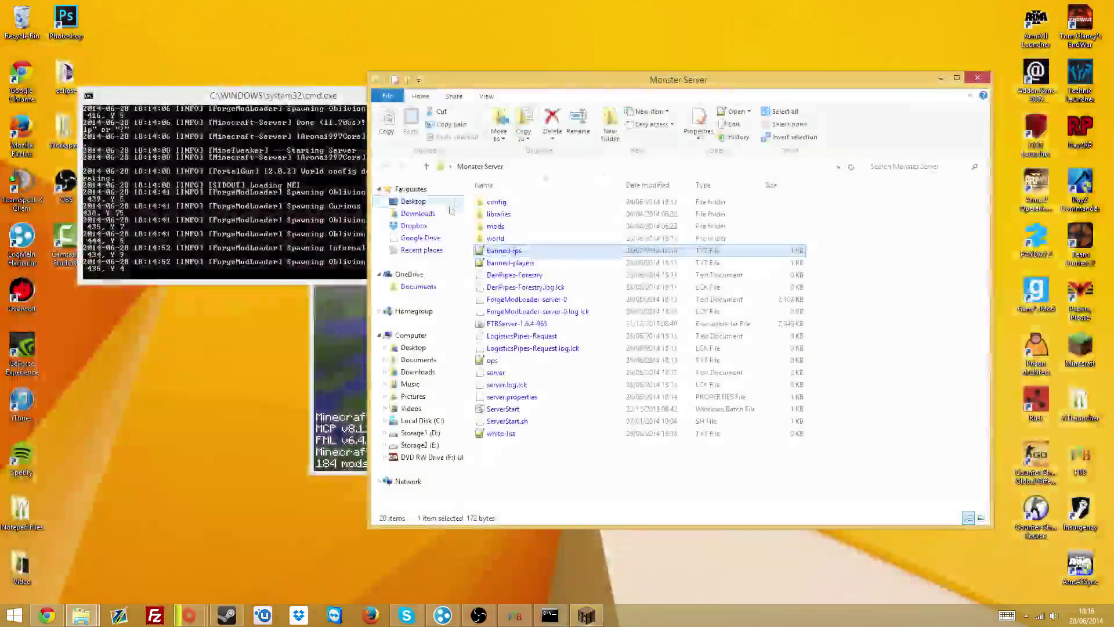
pyautogui.click(325, 389)
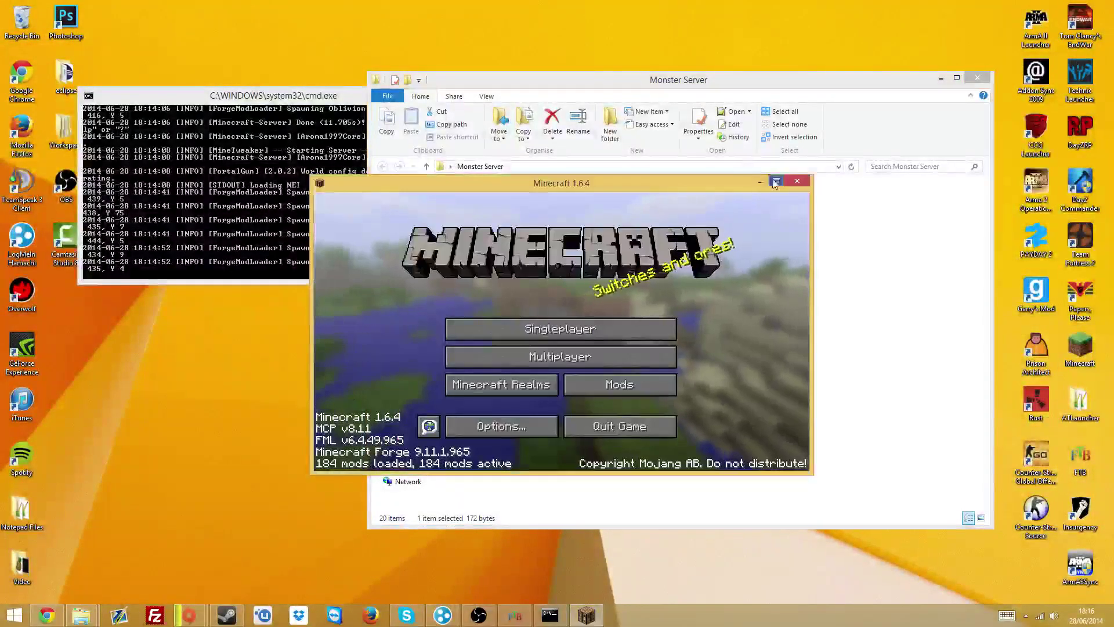
pyautogui.press('super+Up')
pyautogui.click(561, 359)
pyautogui.click(464, 232)
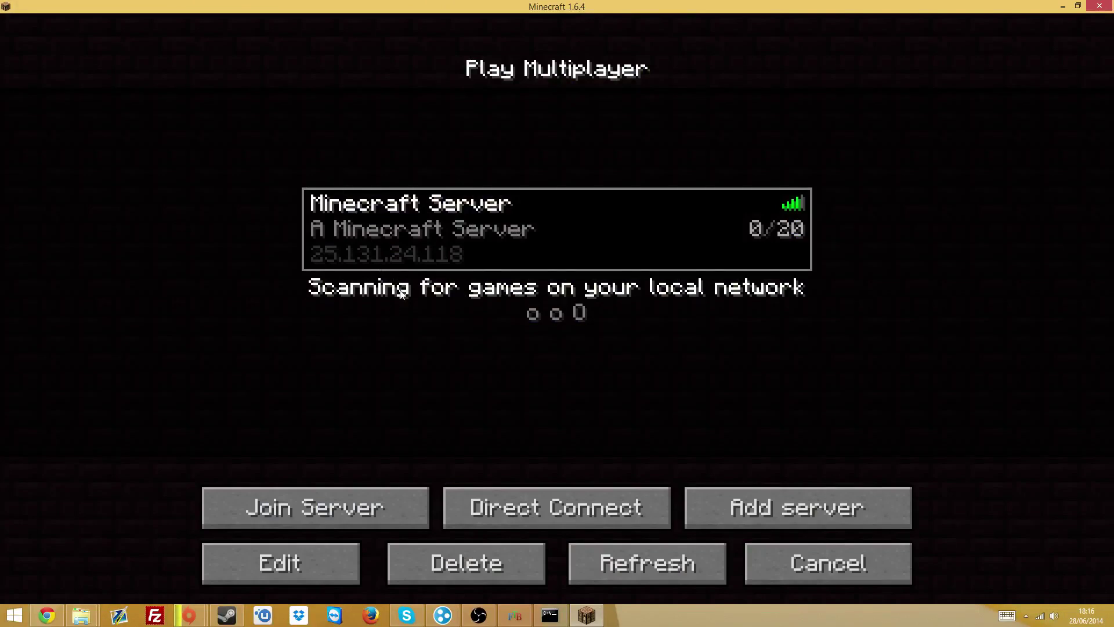
# - Start adding a server and copy Hamachi's IPv4 address for the address field
pyautogui.click(859, 508)
pyautogui.click(461, 299)
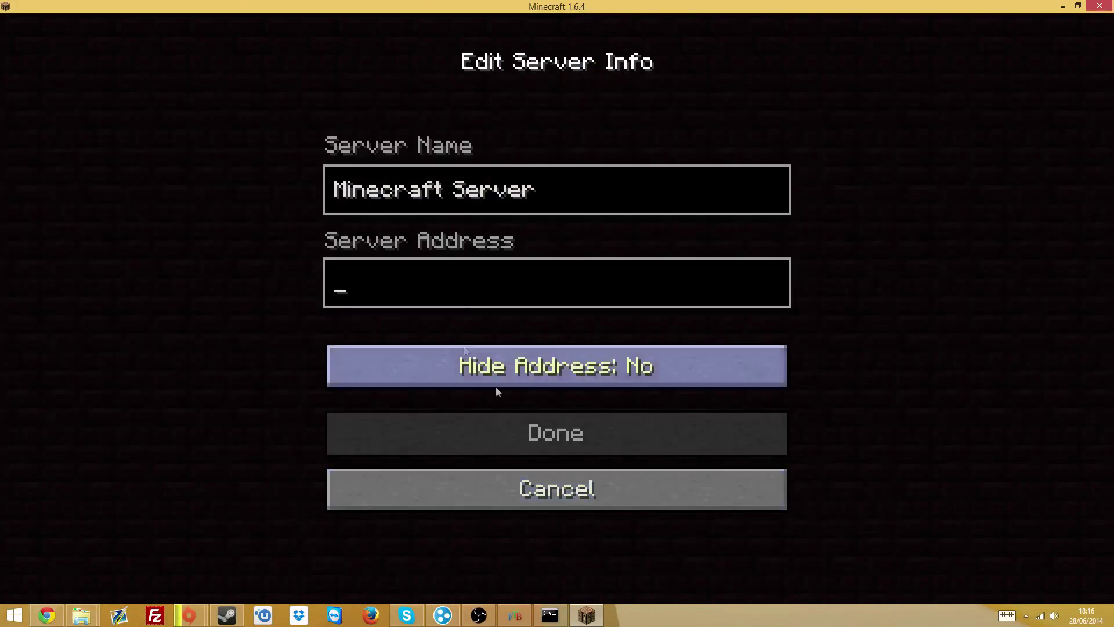
pyautogui.click(456, 617)
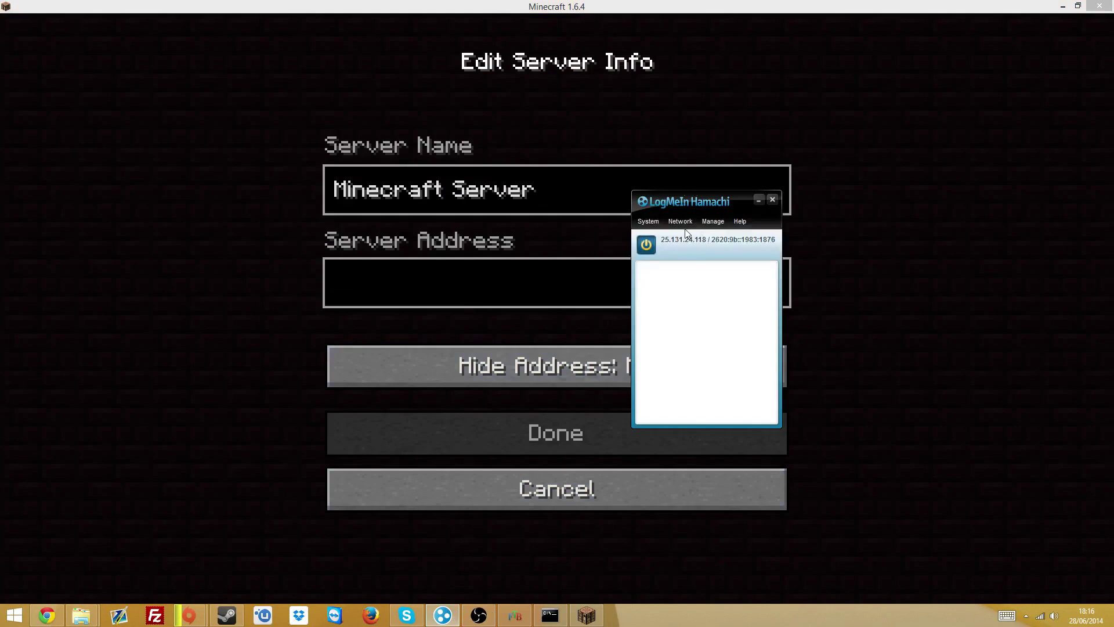
pyautogui.click(734, 241)
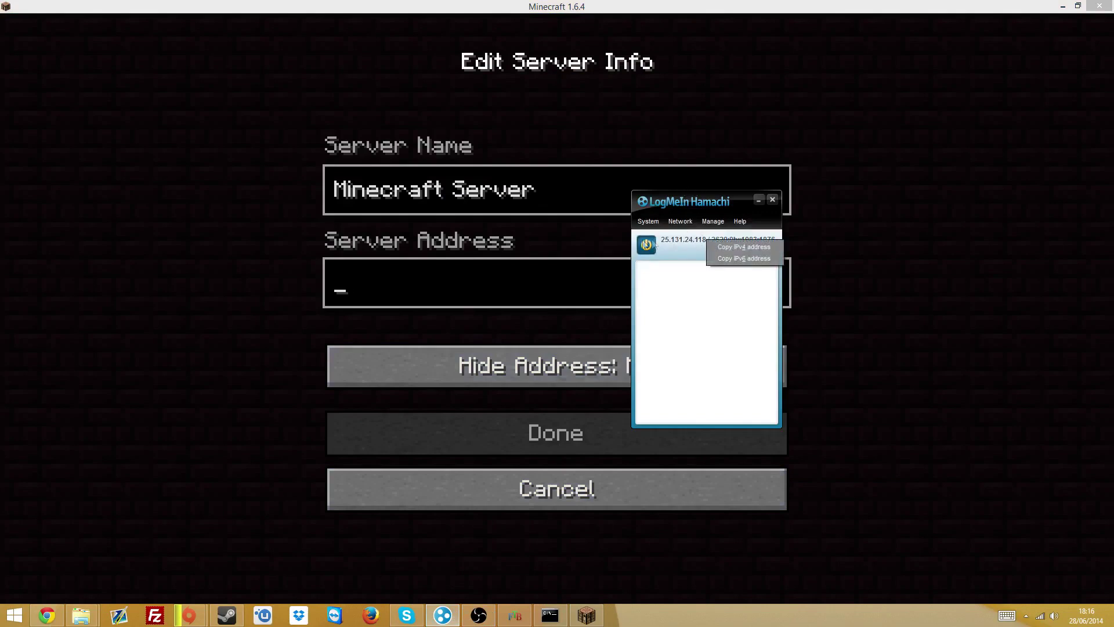
pyautogui.click(740, 246)
# - Cancel the new server entry and join Minecraft Server at 25.131.24.118
pyautogui.click(758, 201)
pyautogui.click(625, 501)
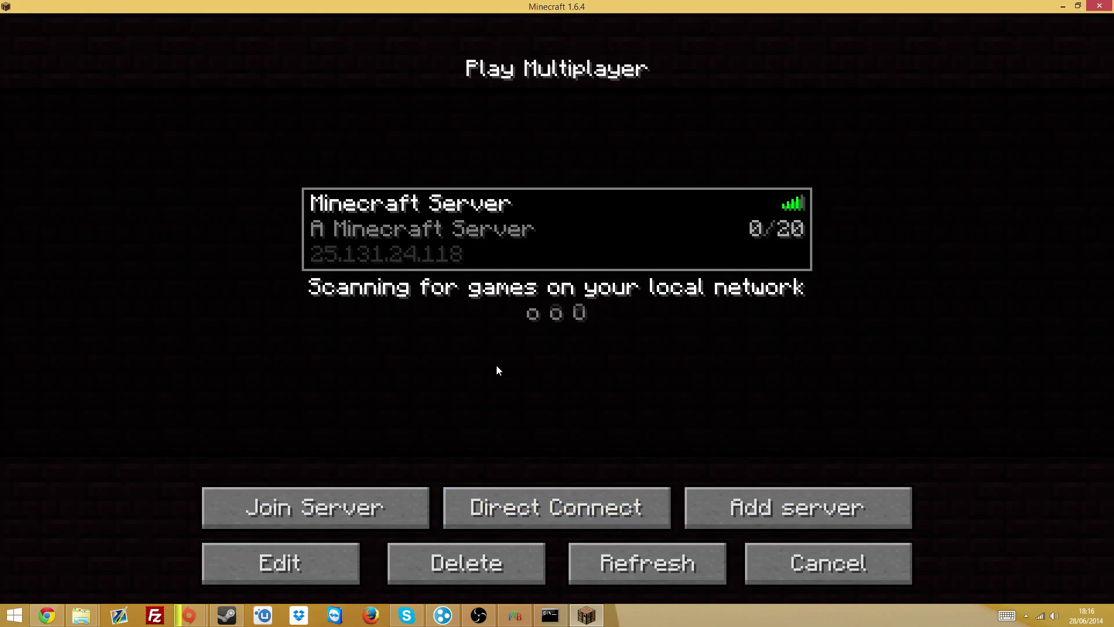
pyautogui.click(357, 510)
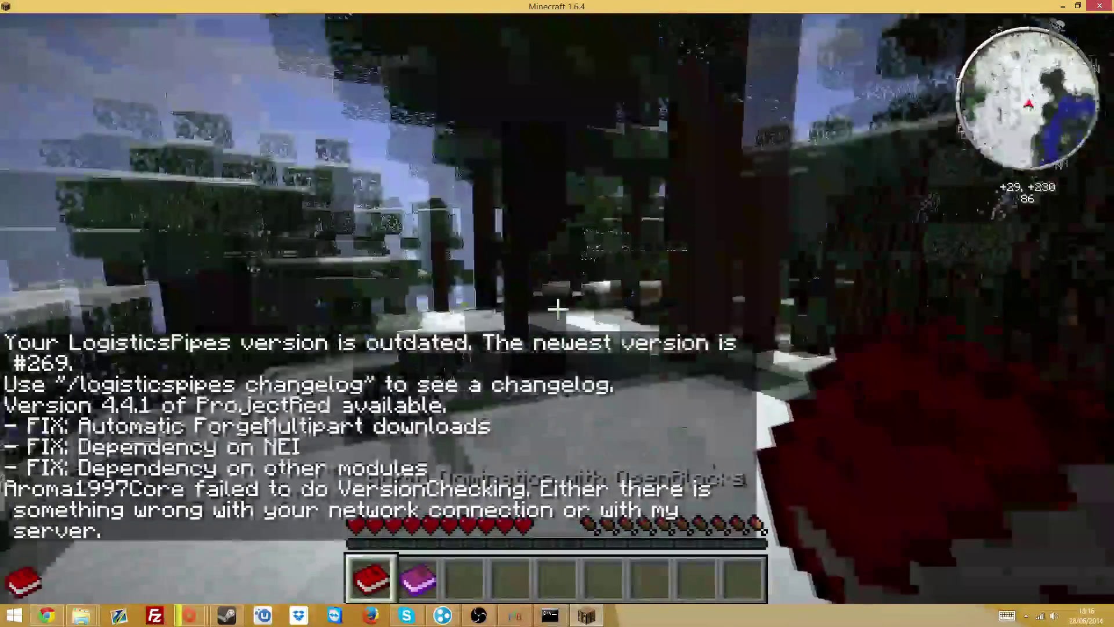
# - Once in the snowy world, switch to hotbar slots 4 then 3 and pause the game
pyautogui.press('4')
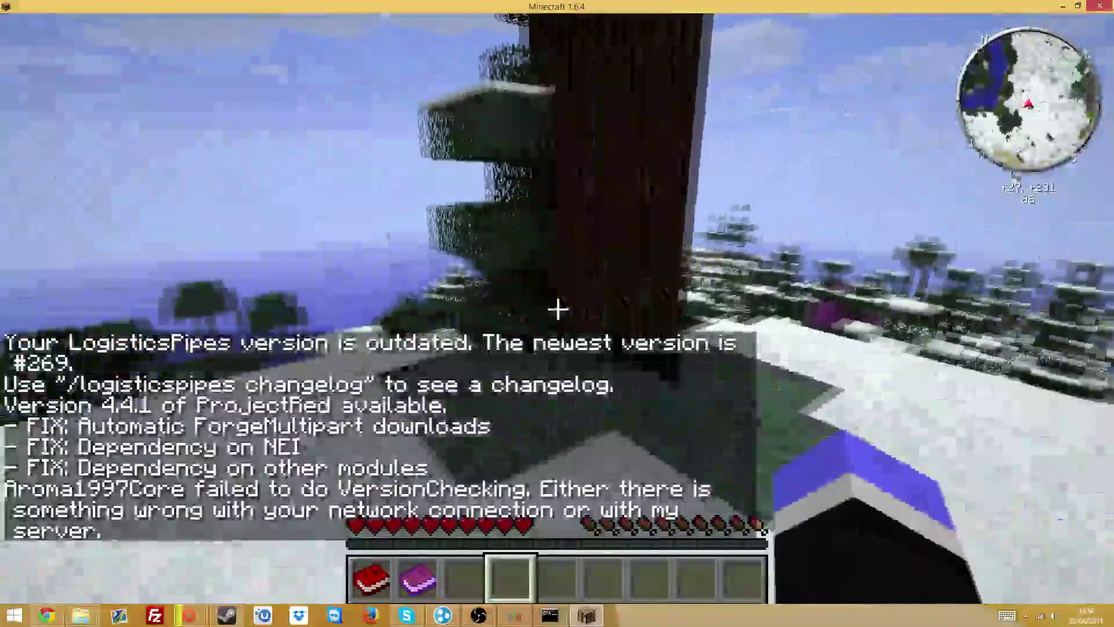
pyautogui.press('3')
pyautogui.press('Escape')
# - Move the Hamachi window to the right of the game menu and check its Network menu
pyautogui.click(443, 615)
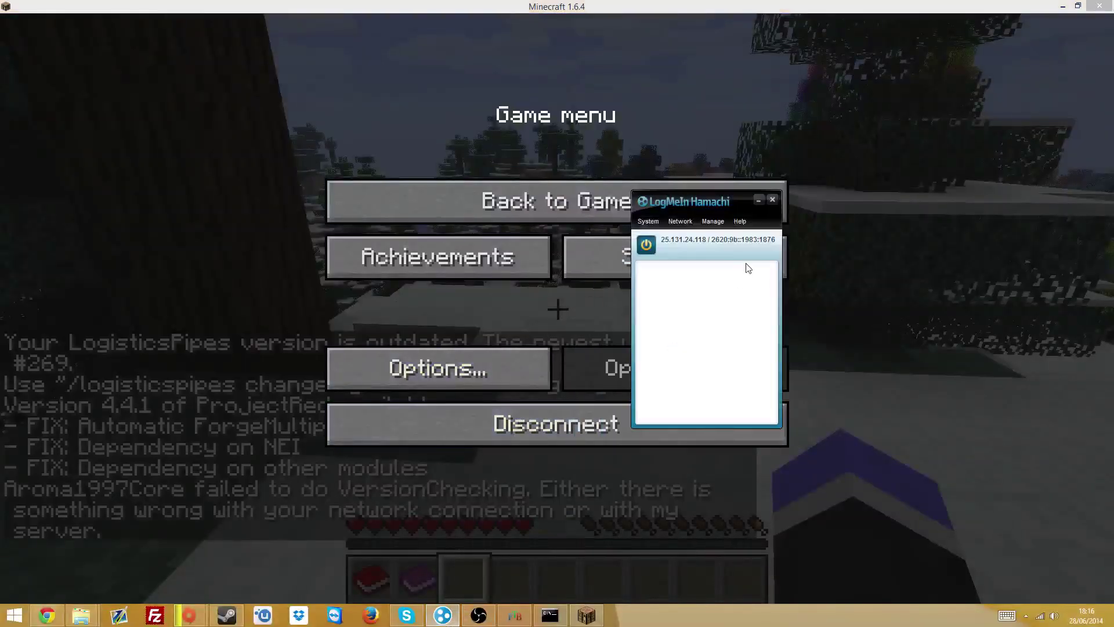
pyautogui.moveTo(697, 203); pyautogui.dragTo(873, 216)
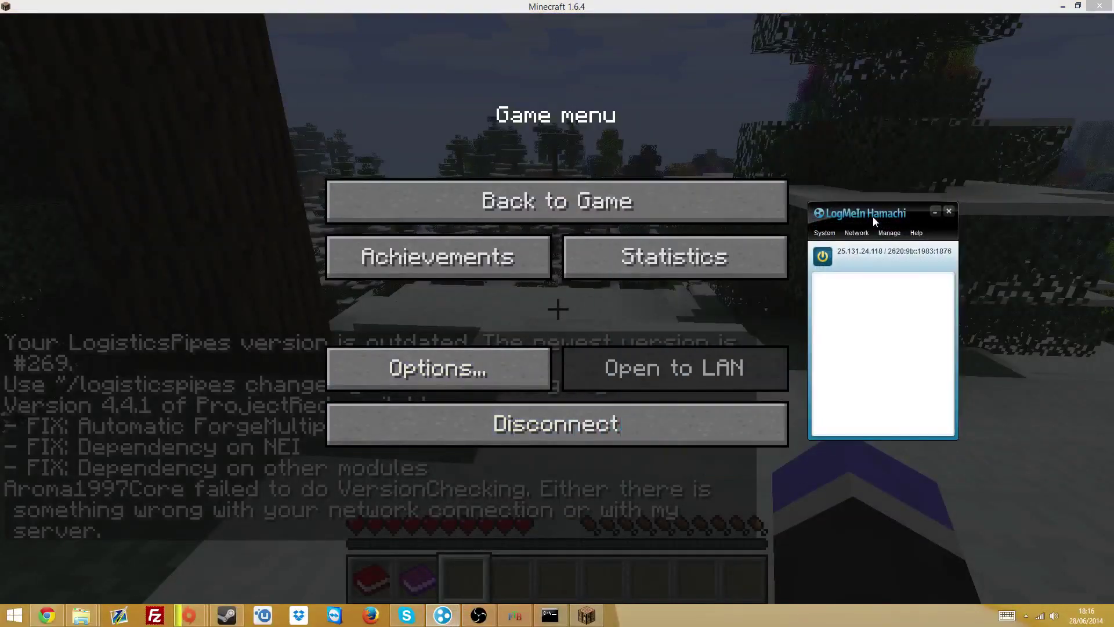
pyautogui.click(857, 233)
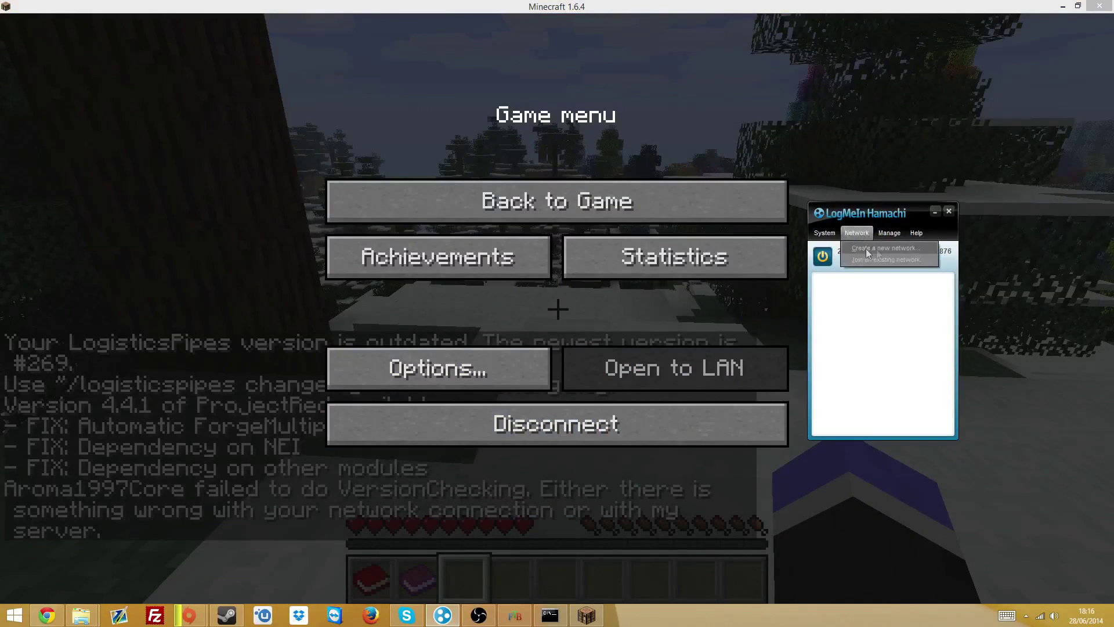
pyautogui.click(865, 233)
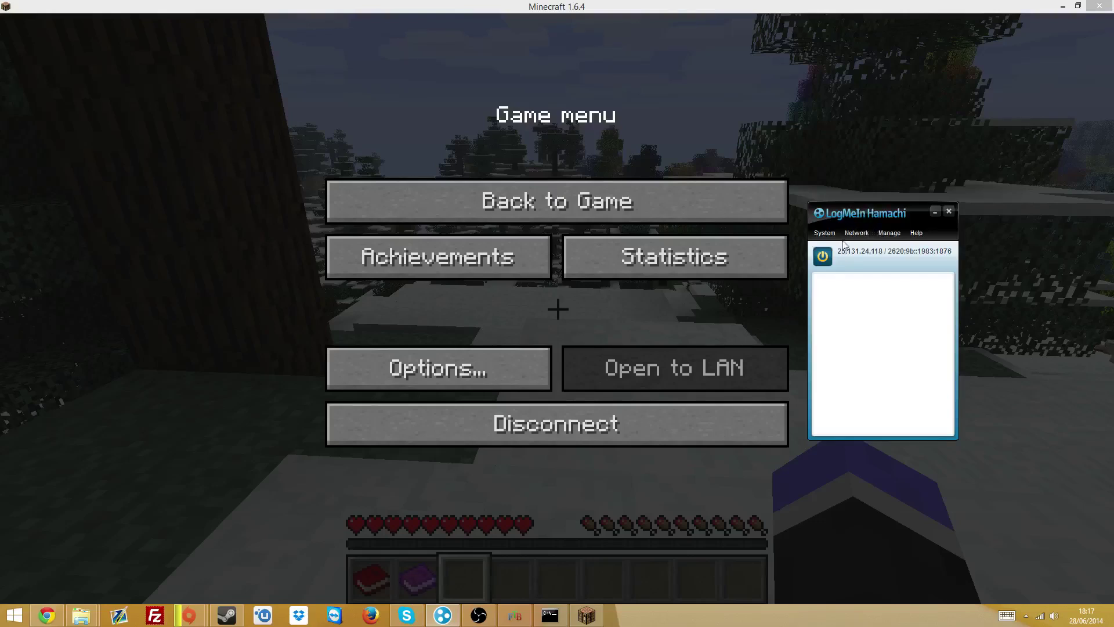
pyautogui.click(861, 231)
pyautogui.click(863, 234)
pyautogui.click(863, 234)
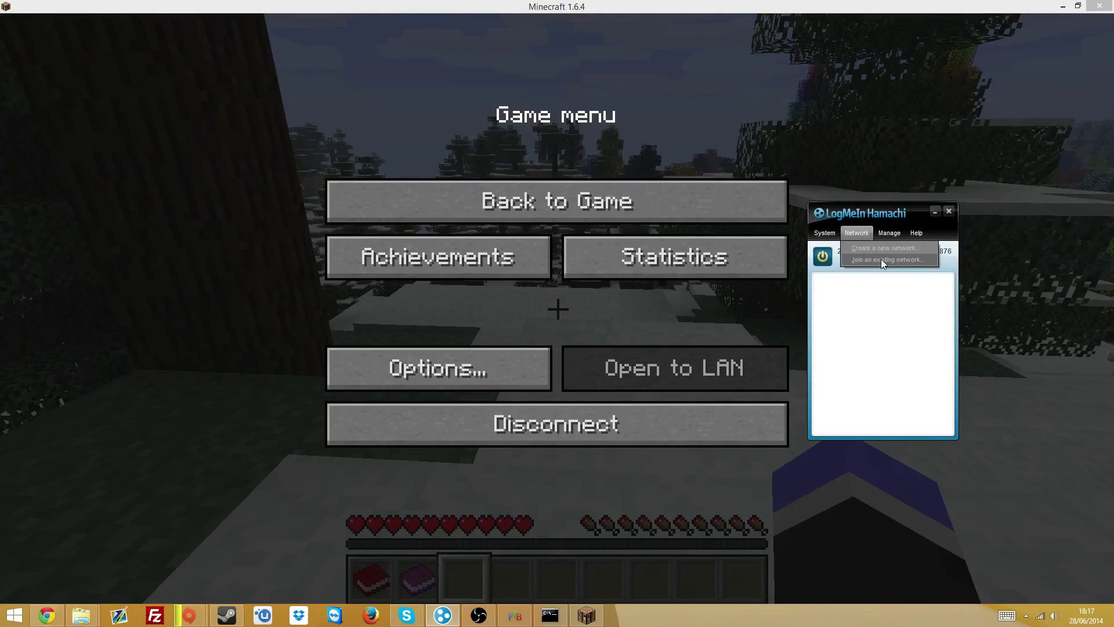
pyautogui.click(862, 234)
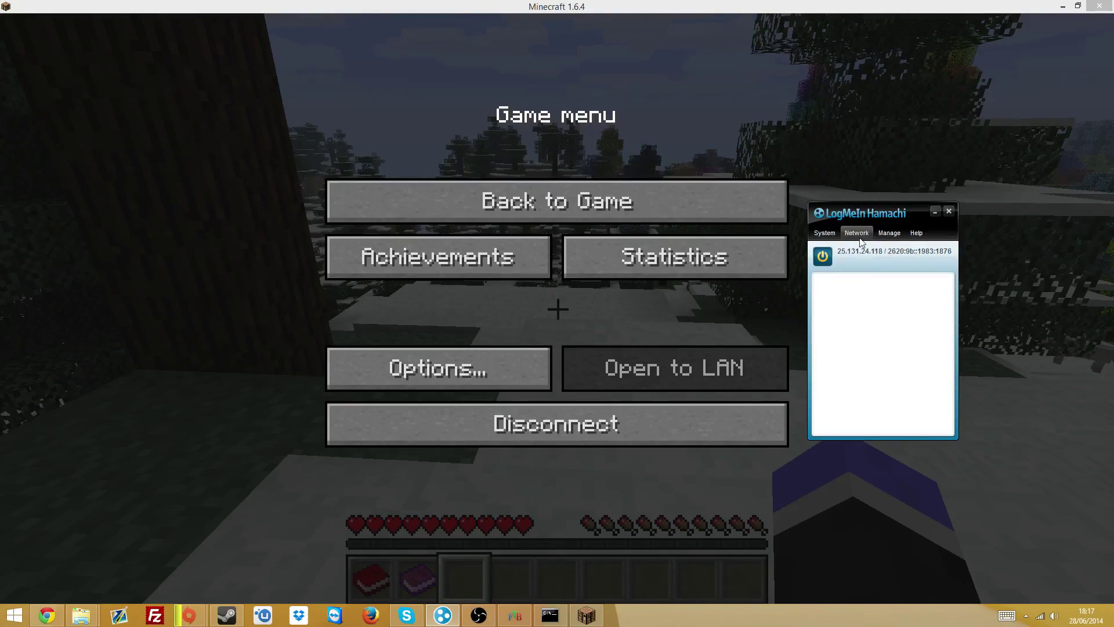
# - Turn Minecraft's Music volume OFF in Options and return to the game menu
pyautogui.click(494, 360)
pyautogui.click(447, 352)
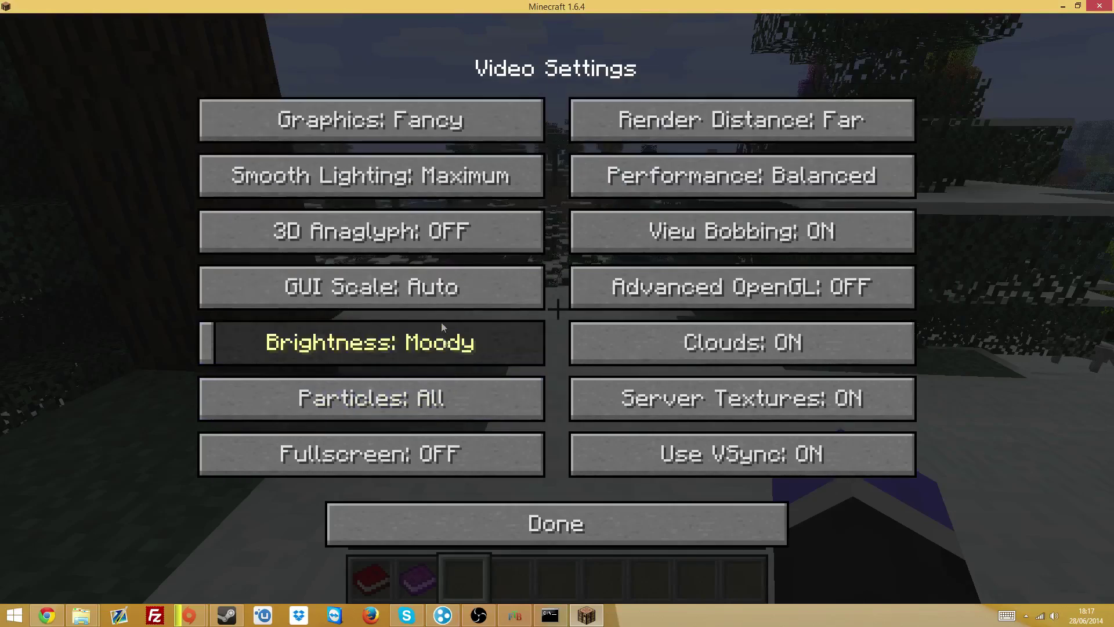
pyautogui.click(460, 511)
pyautogui.moveTo(535, 107); pyautogui.dragTo(203, 106)
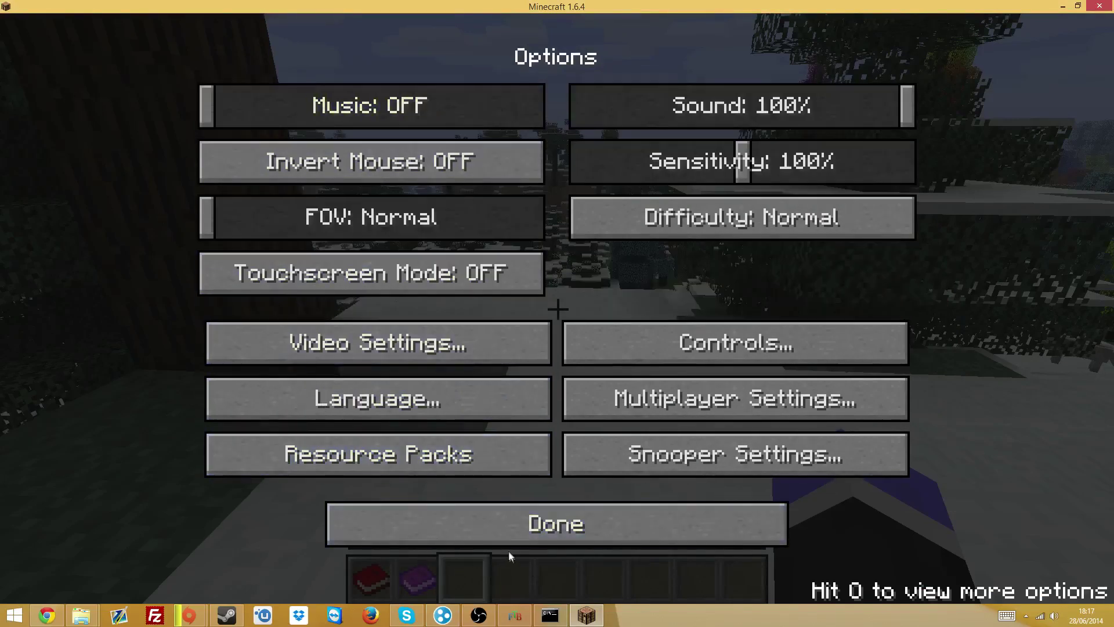
pyautogui.click(515, 531)
# - Resume, pause the game again, and minimize the Hamachi window
pyautogui.click(557, 200)
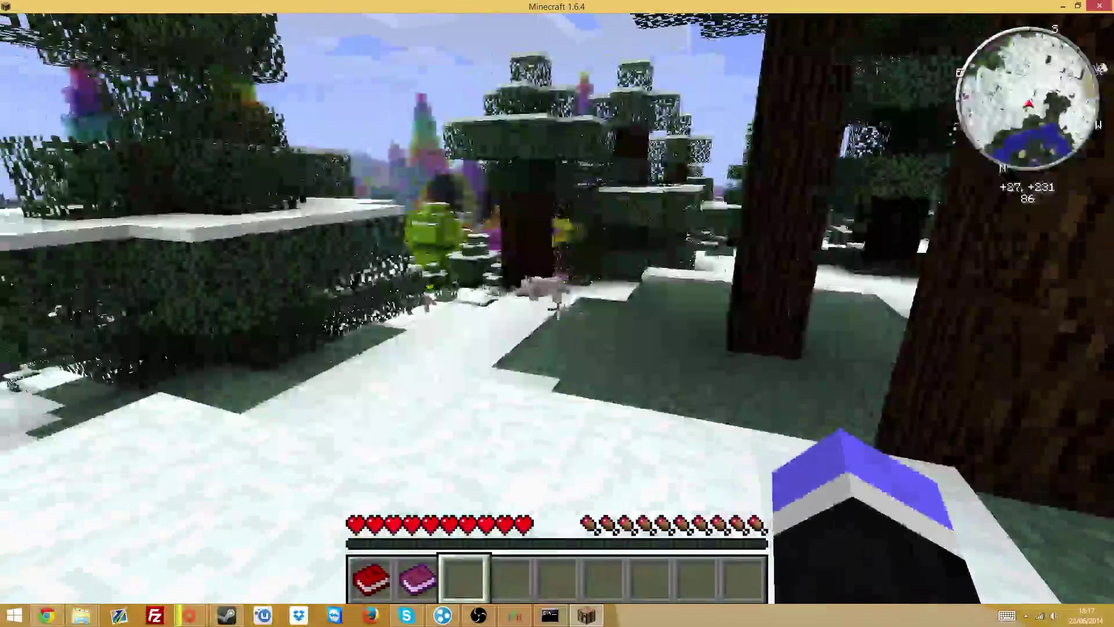
pyautogui.press('Escape')
pyautogui.hotkey('alt', 'Tab')
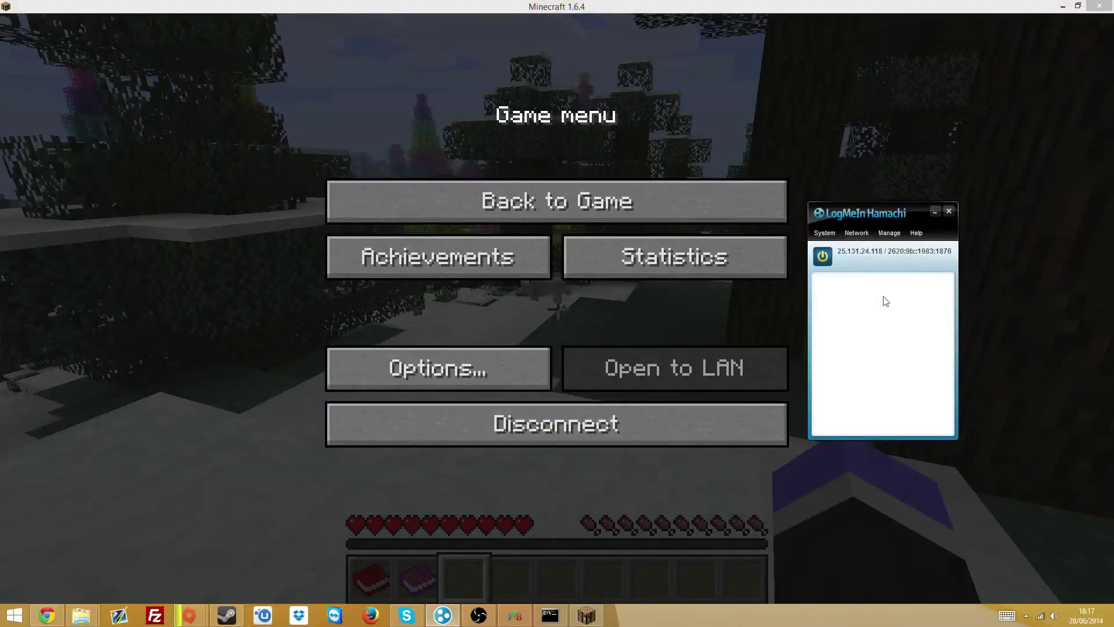
pyautogui.click(935, 211)
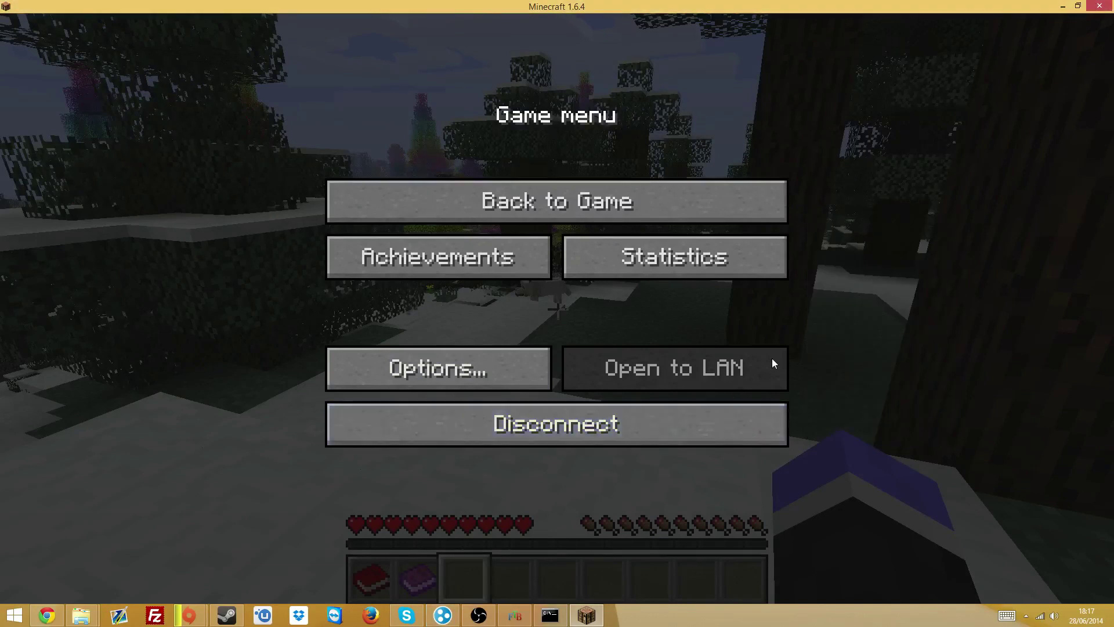